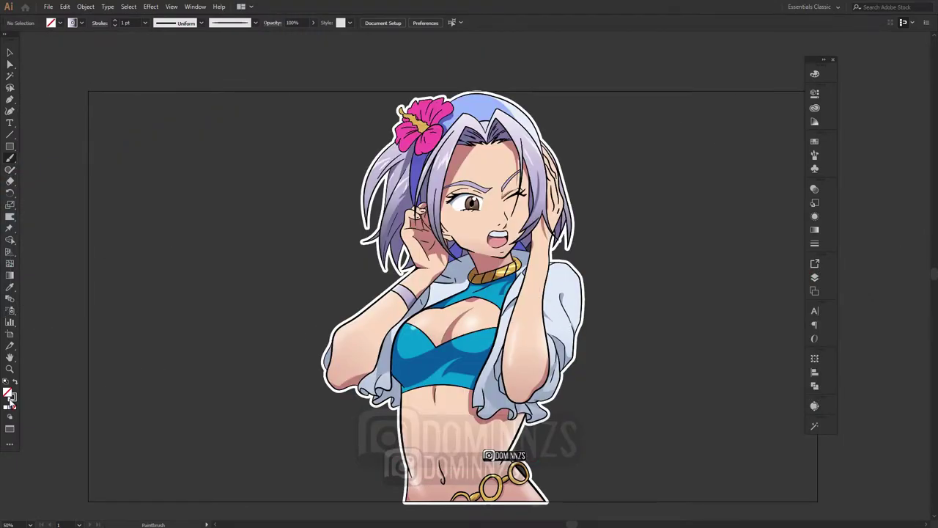
# - Reset the fill and stroke to the default colours and choose the Touch Calligraphic Brush for the Paintbrush
pyautogui.click(6, 383)
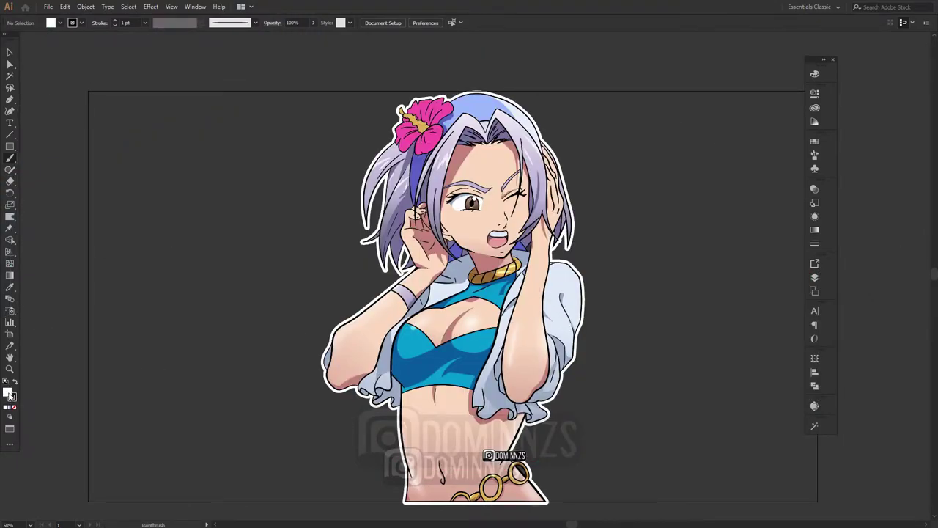
pyautogui.click(12, 400)
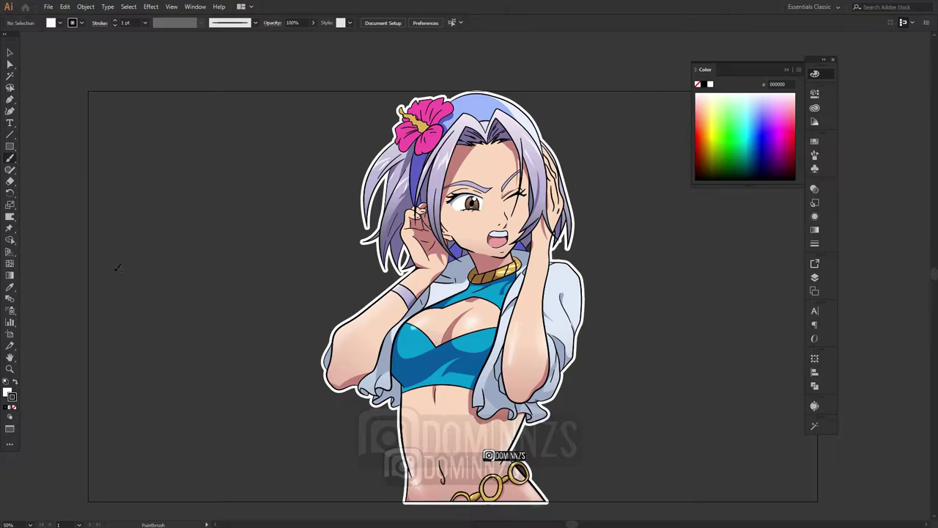
pyautogui.click(255, 23)
pyautogui.click(216, 40)
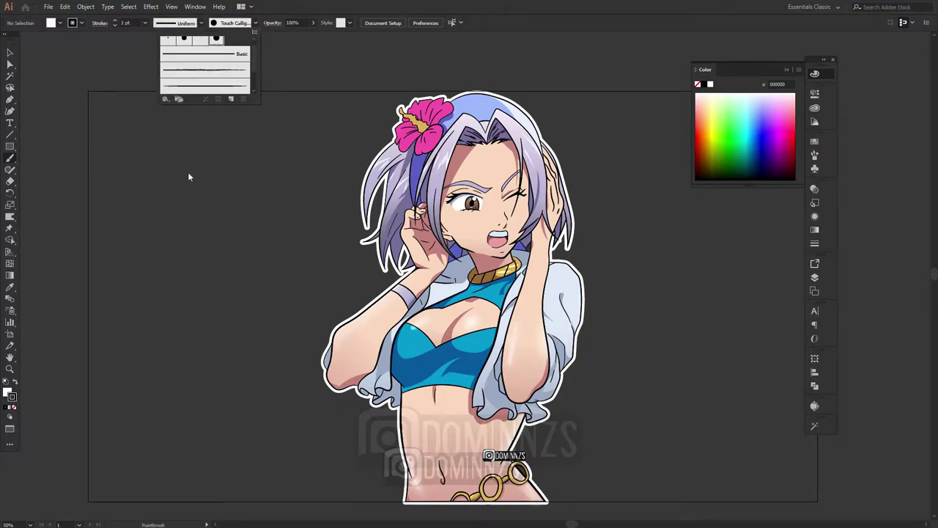
pyautogui.click(239, 295)
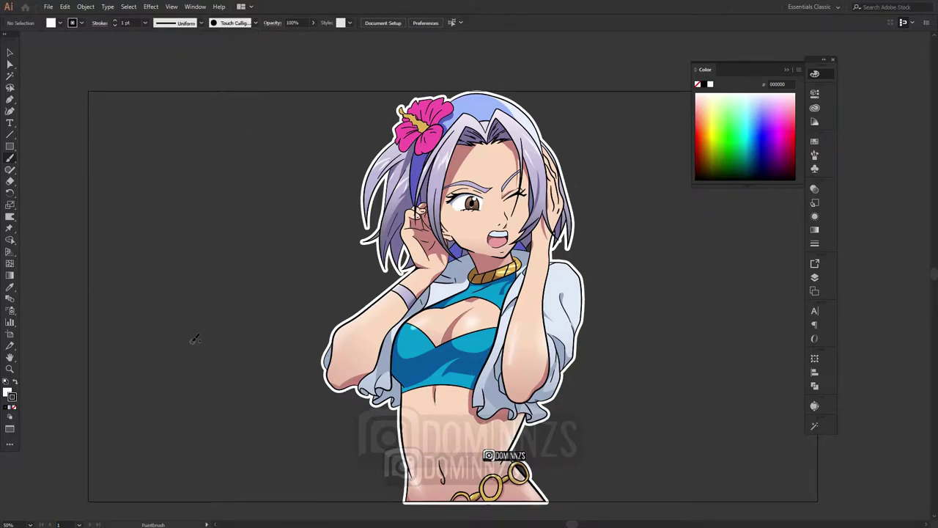
pyautogui.moveTo(195, 302)
pyautogui.mouseDown()
pyautogui.moveTo(227, 271)
pyautogui.moveTo(219, 346)
pyautogui.mouseUp()
pyautogui.hotkey('ctrl', 'z')
# - Set the stroke colour to FF0606
pyautogui.doubleClick(13, 400)
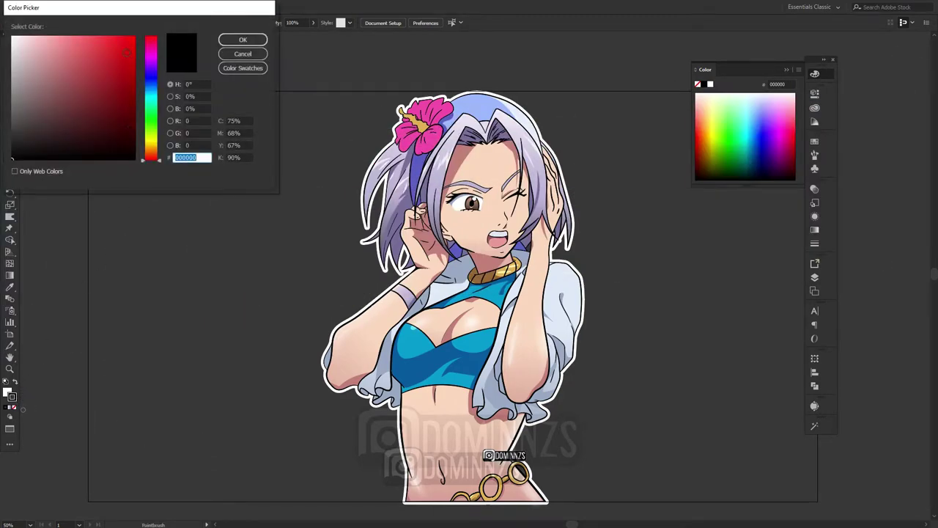
pyautogui.write('ff0606')
pyautogui.click(242, 40)
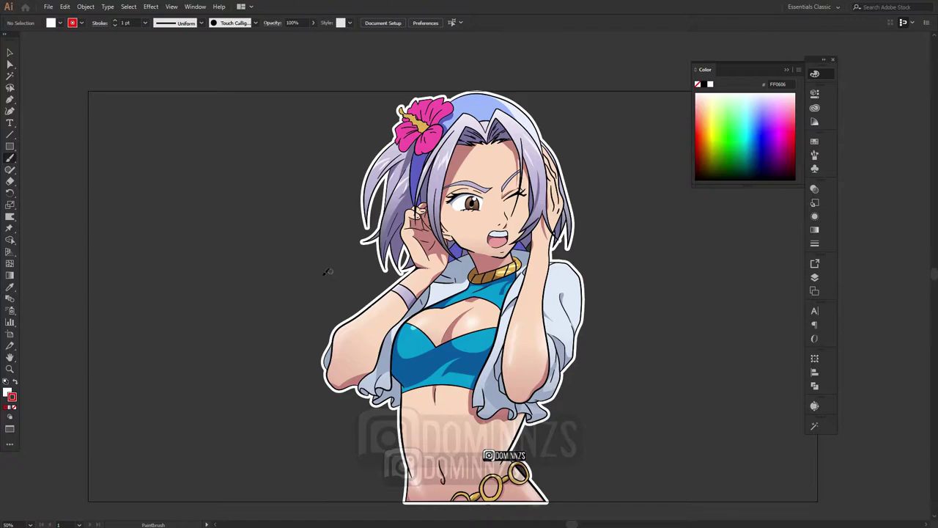
pyautogui.moveTo(313, 316)
pyautogui.mouseDown()
pyautogui.moveTo(321, 252)
pyautogui.moveTo(237, 298)
pyautogui.moveTo(276, 244)
pyautogui.mouseUp()
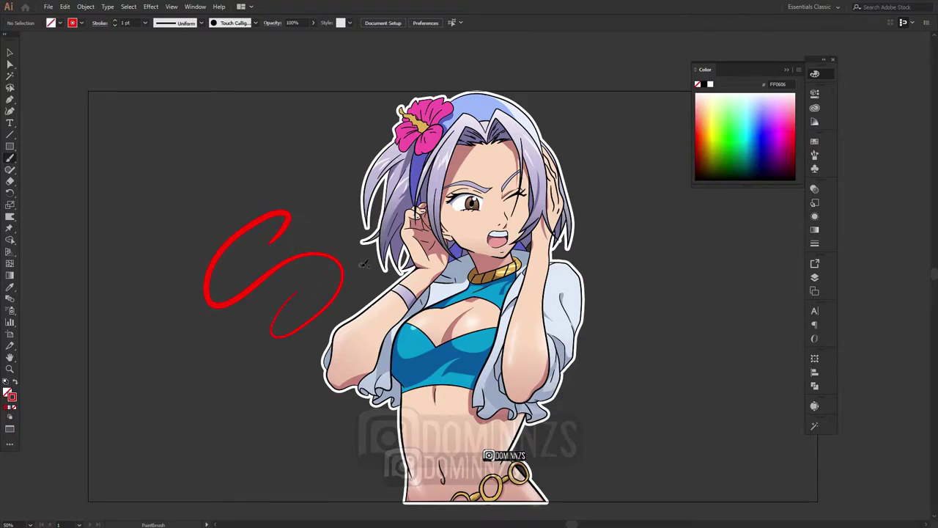
pyautogui.hotkey('ctrl', 'z')
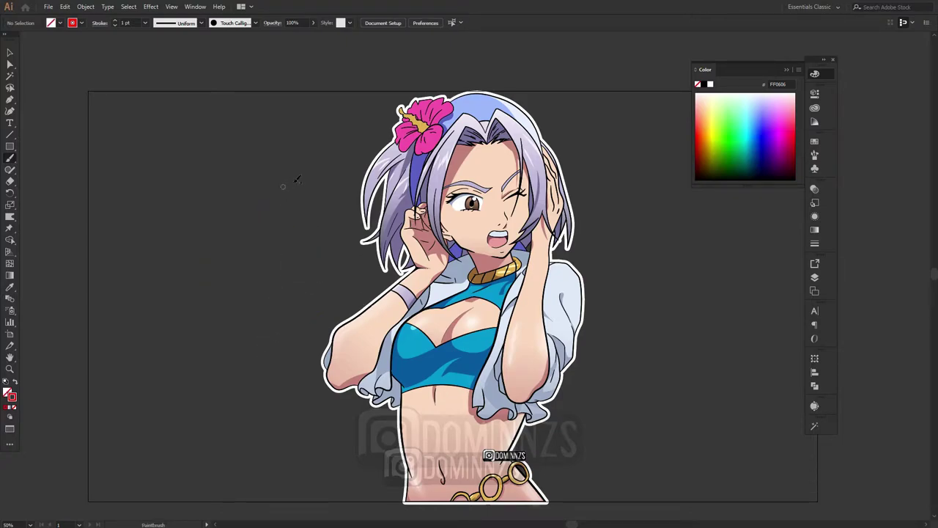
pyautogui.moveTo(221, 253)
pyautogui.mouseDown()
pyautogui.moveTo(210, 304)
pyautogui.moveTo(300, 234)
pyautogui.moveTo(268, 225)
pyautogui.moveTo(261, 238)
pyautogui.moveTo(249, 205)
pyautogui.moveTo(202, 225)
pyautogui.moveTo(169, 299)
pyautogui.mouseUp()
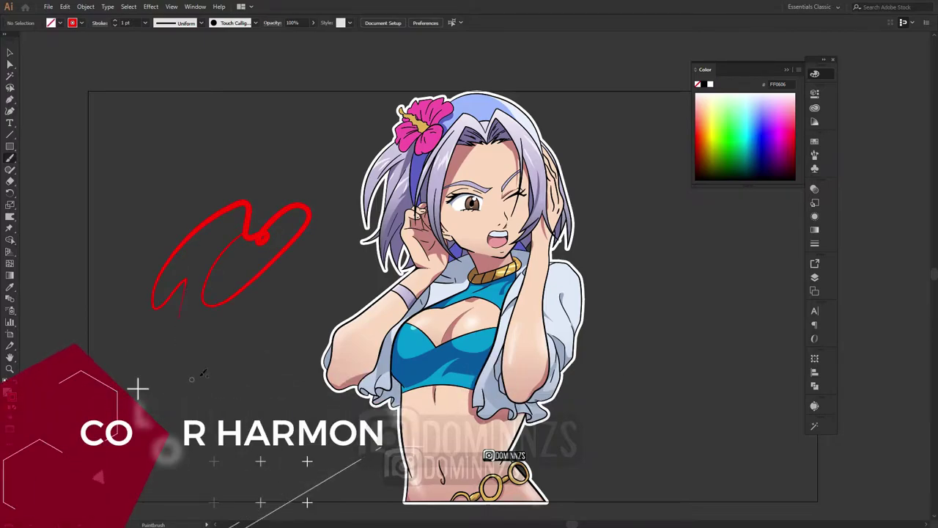
pyautogui.hotkey('ctrl', 'z')
pyautogui.click(255, 22)
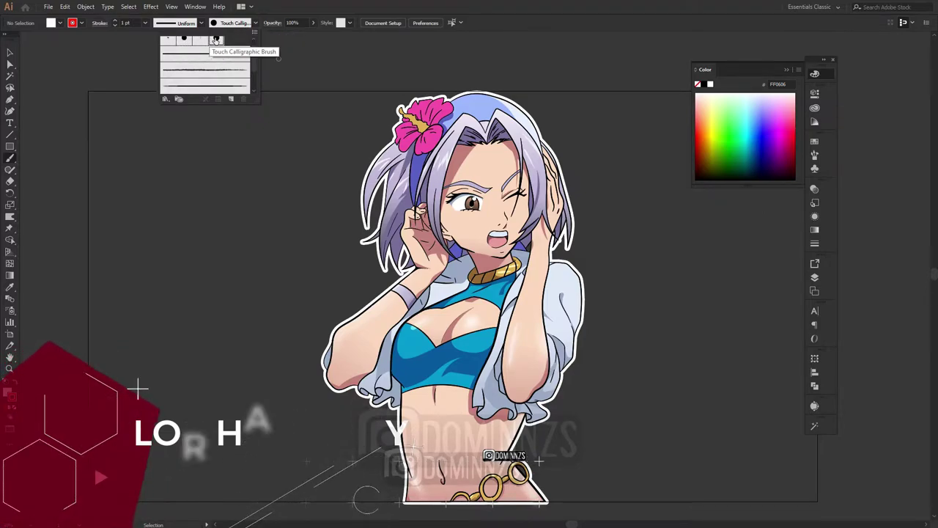
pyautogui.click(340, 411)
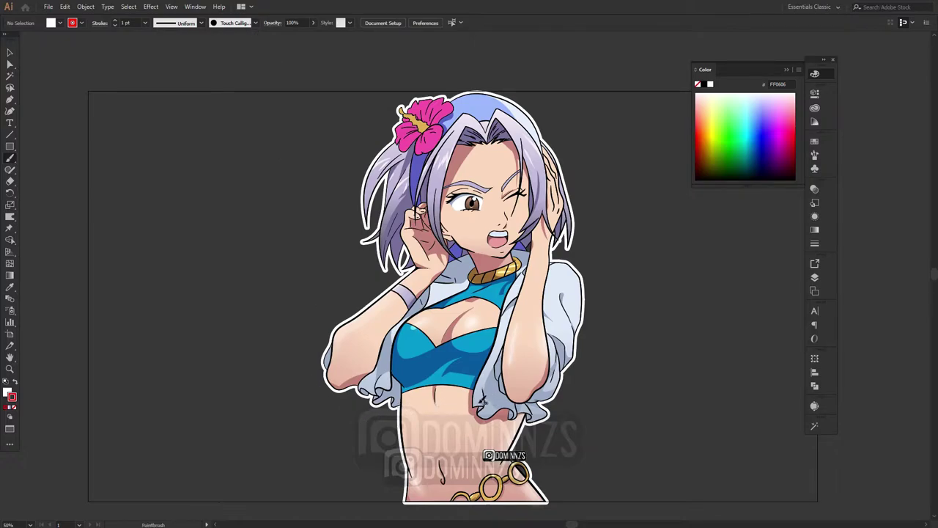
pyautogui.moveTo(490, 401)
pyautogui.mouseDown()
pyautogui.moveTo(377, 382)
pyautogui.moveTo(503, 306)
pyautogui.moveTo(469, 412)
pyautogui.mouseUp()
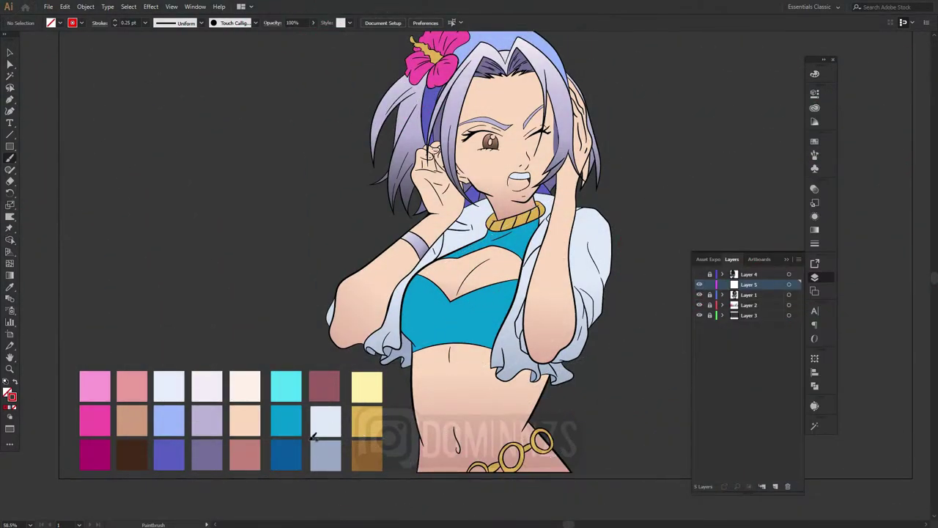
# - Circle the colour swatches with a thin red brush stroke and handwrite "color pre-set" above them
pyautogui.keyDown('space'); pyautogui.moveTo(310, 488); pyautogui.dragTo(425, 433); pyautogui.keyUp('space')
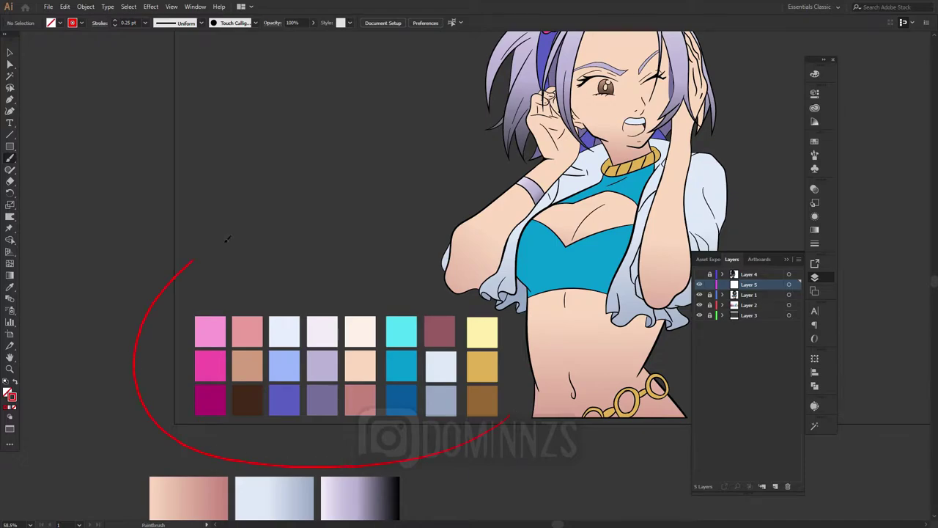
pyautogui.moveTo(227, 238)
pyautogui.mouseDown()
pyautogui.moveTo(488, 248)
pyautogui.moveTo(517, 414)
pyautogui.mouseUp()
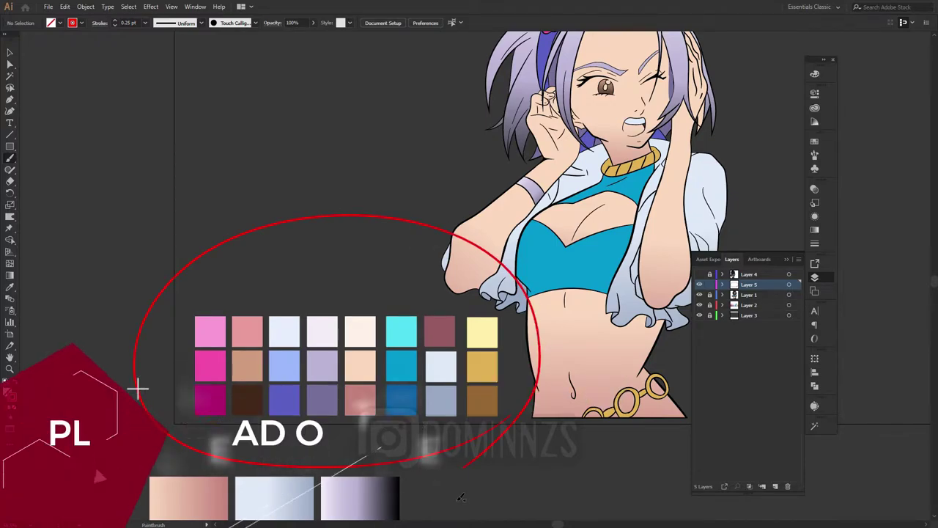
pyautogui.moveTo(241, 268)
pyautogui.mouseDown()
pyautogui.moveTo(240, 282)
pyautogui.moveTo(334, 260)
pyautogui.moveTo(337, 268)
pyautogui.mouseUp()
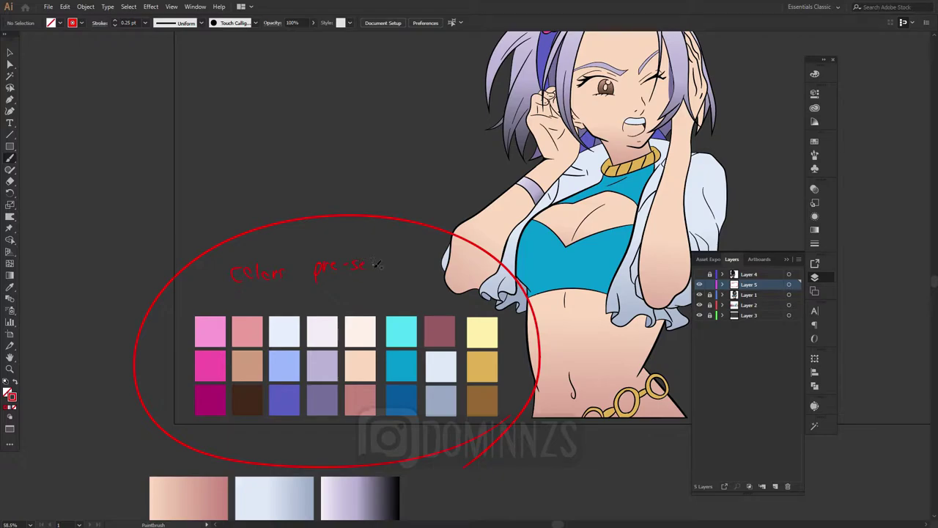
# - Set the brush stroke weight to 1 pt and handwrite "helps work flow" below the "color pre-set" note
pyautogui.click(146, 23)
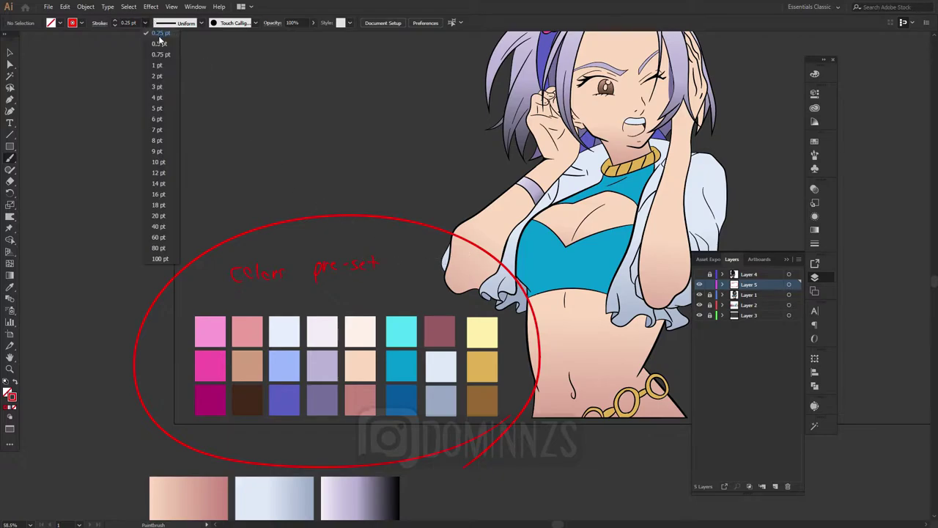
pyautogui.click(167, 59)
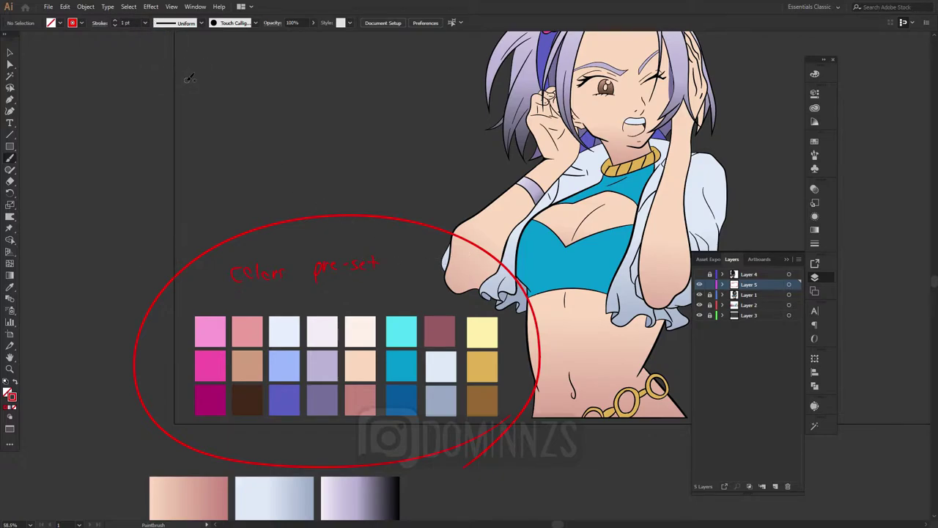
pyautogui.press('v')
pyautogui.press('b')
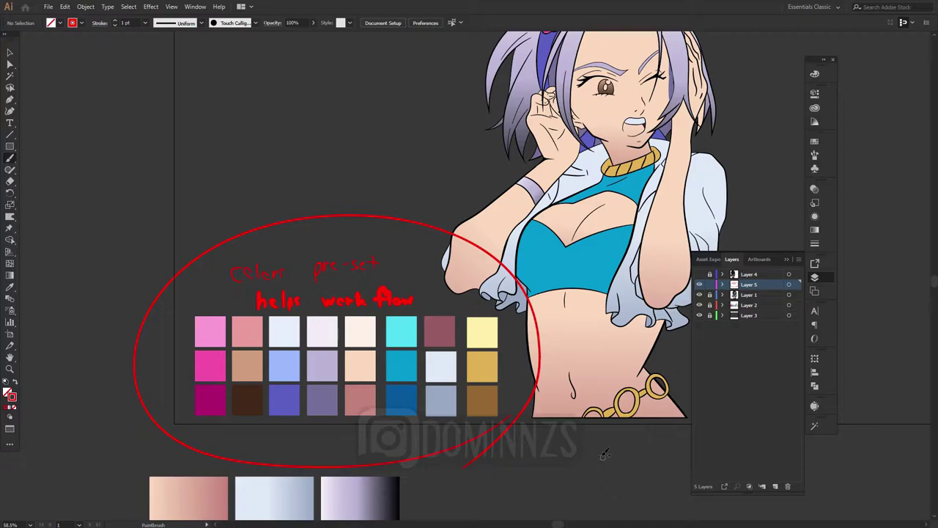
pyautogui.moveTo(546, 443)
pyautogui.mouseDown()
pyautogui.moveTo(506, 455)
pyautogui.moveTo(513, 449)
pyautogui.moveTo(489, 478)
pyautogui.moveTo(482, 406)
pyautogui.moveTo(495, 427)
pyautogui.mouseUp()
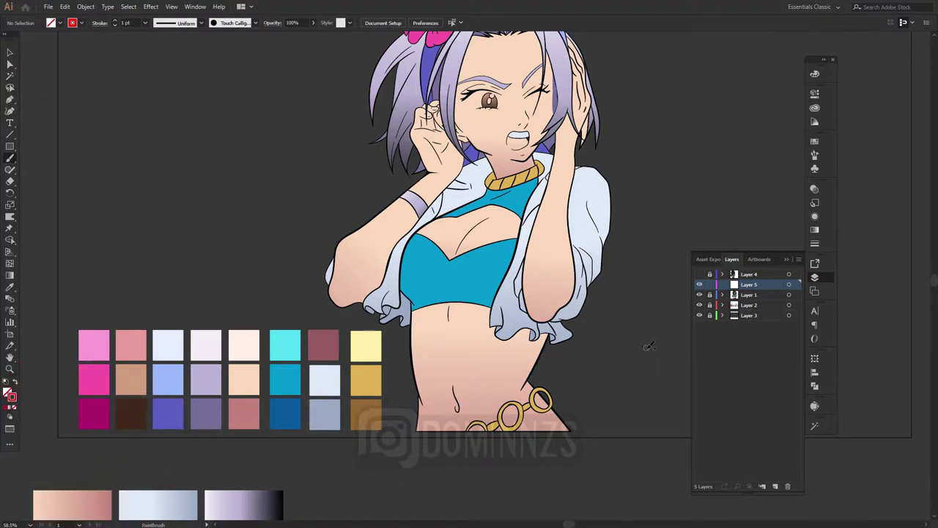
pyautogui.moveTo(613, 399); pyautogui.dragTo(601, 358)
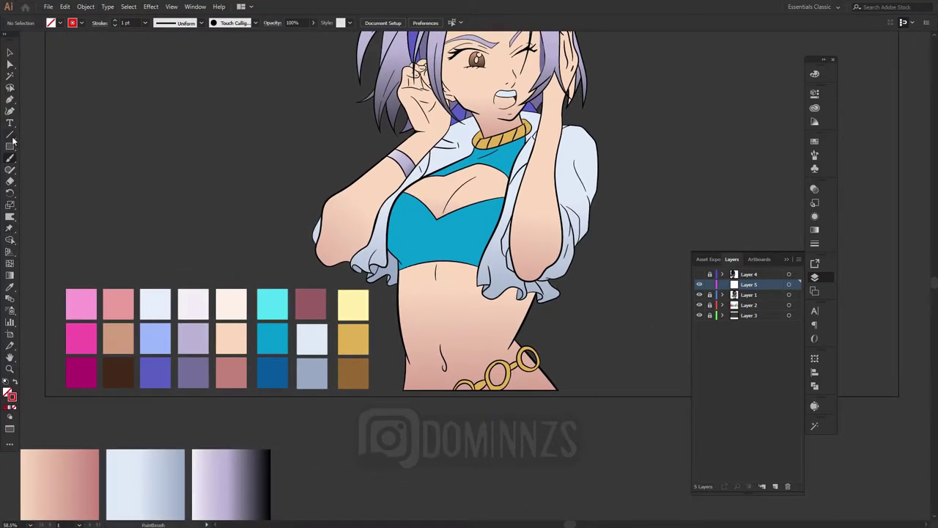
pyautogui.hotkey('alt', 'Tab')
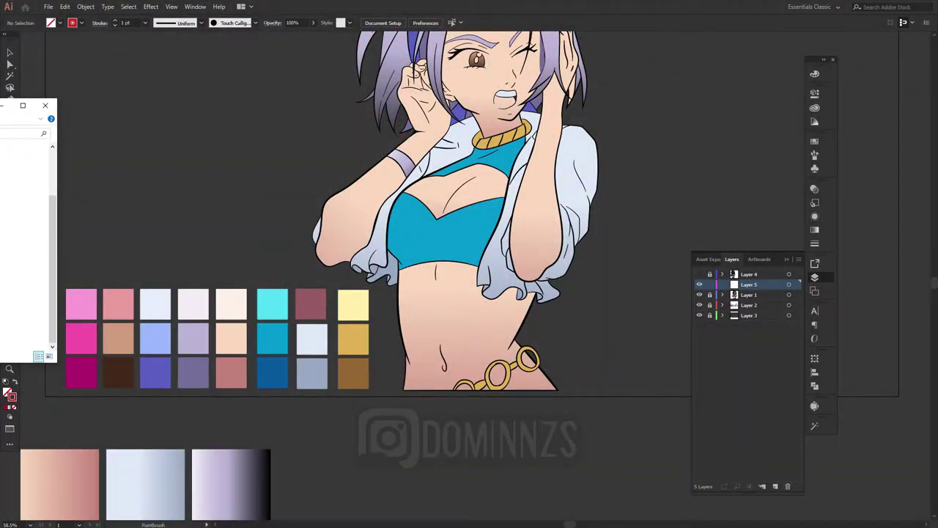
pyautogui.hotkey('alt', 'Tab')
pyautogui.moveTo(628, 333); pyautogui.dragTo(605, 364)
pyautogui.press('n')
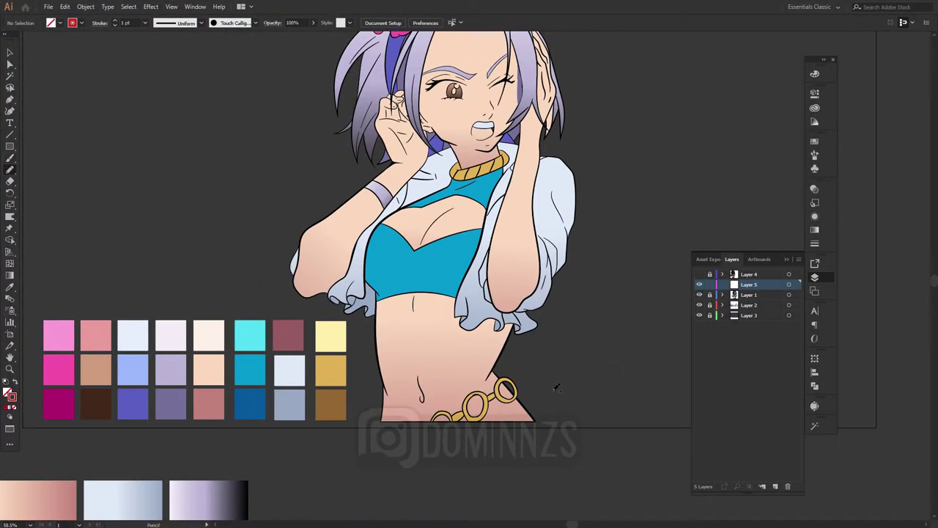
pyautogui.press('i')
# - Circle the blue top and the hip area in red and draw arrows from them to the blue and skin-tone swatches
pyautogui.press('b')
pyautogui.moveTo(504, 283); pyautogui.dragTo(502, 297)
pyautogui.moveTo(380, 312)
pyautogui.mouseDown()
pyautogui.moveTo(251, 302)
pyautogui.moveTo(267, 281)
pyautogui.mouseUp()
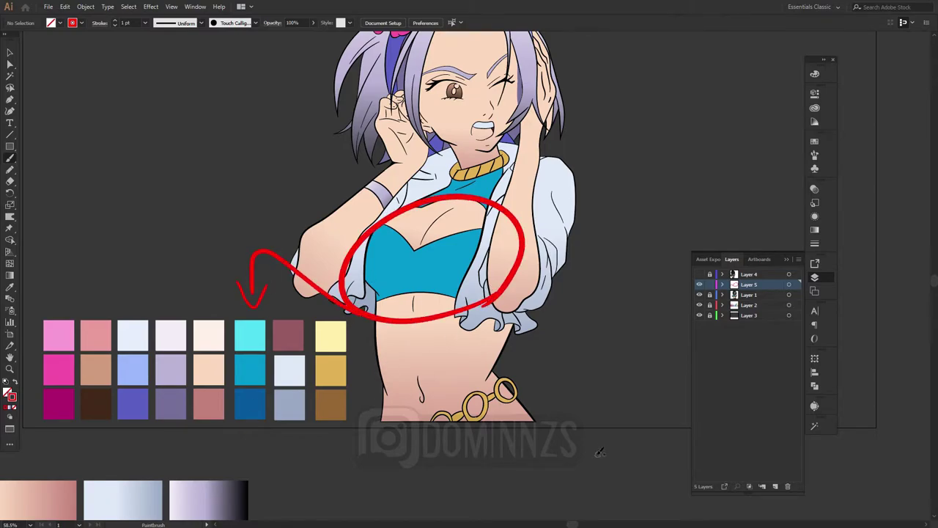
pyautogui.moveTo(549, 378)
pyautogui.mouseDown()
pyautogui.moveTo(546, 429)
pyautogui.moveTo(206, 447)
pyautogui.mouseUp()
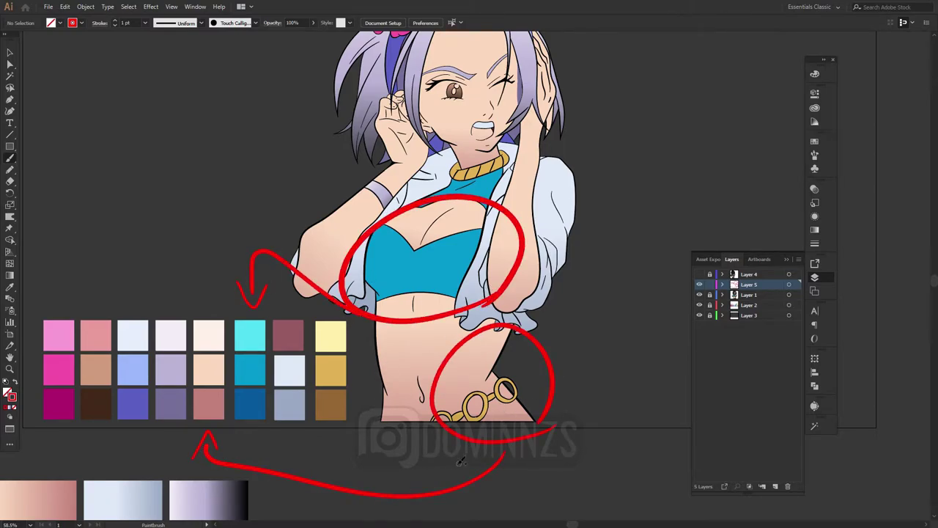
# - Draw a red double-headed arrow linking the lavender swatch column to the character's hair
pyautogui.moveTo(159, 291); pyautogui.dragTo(183, 291)
pyautogui.moveTo(170, 293)
pyautogui.mouseDown()
pyautogui.moveTo(208, 199)
pyautogui.moveTo(298, 149)
pyautogui.mouseUp()
pyautogui.moveTo(286, 137); pyautogui.dragTo(287, 163)
pyautogui.moveTo(562, 222); pyautogui.dragTo(548, 259)
pyautogui.scroll(-2, 548, 258)
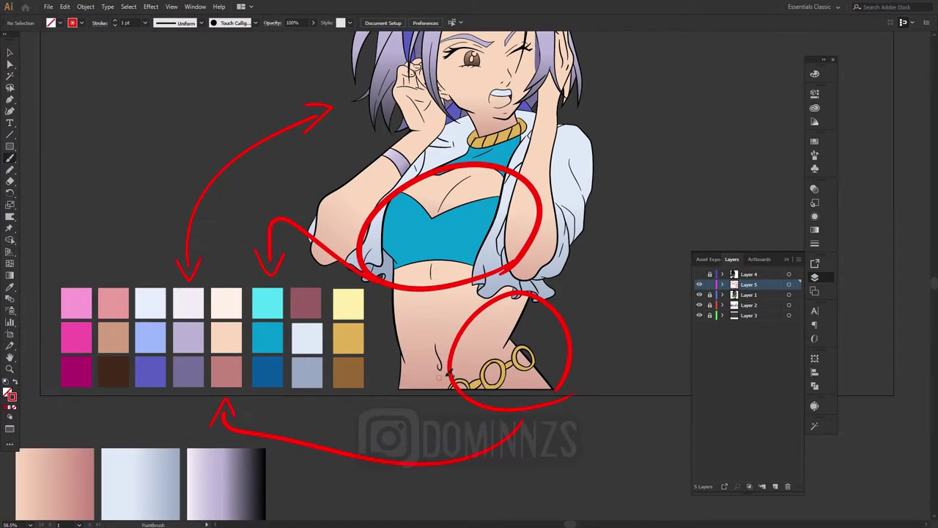
# - Draw more red lines between the swatches and the character, and delete all the annotation strokes
pyautogui.moveTo(188, 330); pyautogui.dragTo(192, 322)
pyautogui.moveTo(233, 323); pyautogui.dragTo(236, 327)
pyautogui.moveTo(258, 336)
pyautogui.mouseDown()
pyautogui.moveTo(276, 336)
pyautogui.moveTo(407, 255)
pyautogui.mouseUp()
pyautogui.moveTo(231, 351)
pyautogui.mouseDown()
pyautogui.moveTo(407, 367)
pyautogui.moveTo(427, 356)
pyautogui.mouseUp()
pyautogui.moveTo(192, 336); pyautogui.dragTo(438, 68)
pyautogui.moveTo(438, 67); pyautogui.dragTo(348, 268)
pyautogui.moveTo(349, 267)
pyautogui.mouseDown()
pyautogui.moveTo(348, 213)
pyautogui.moveTo(366, 207)
pyautogui.mouseUp()
pyautogui.moveTo(433, 417)
pyautogui.mouseDown()
pyautogui.moveTo(480, 303)
pyautogui.moveTo(549, 252)
pyautogui.mouseUp()
pyautogui.hotkey('ctrl', 'a')
pyautogui.press('Delete')
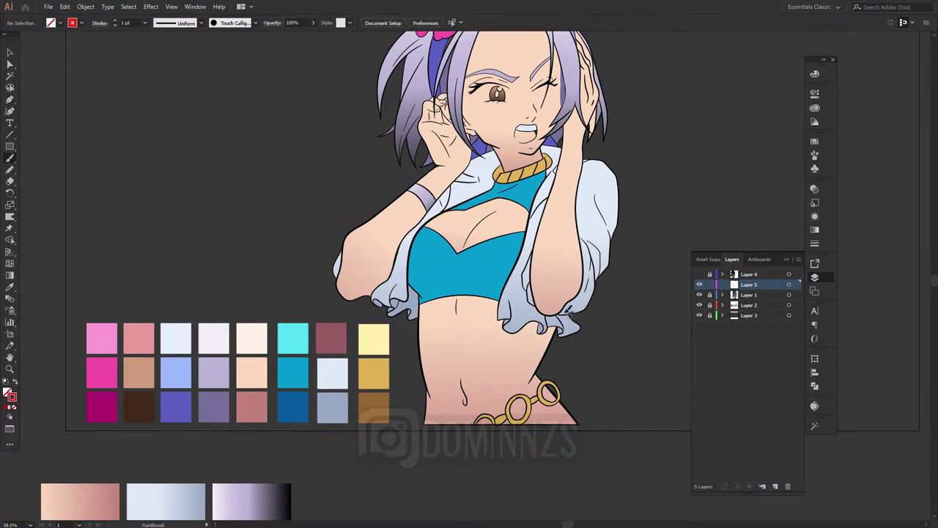
# - Sample the dark blue swatch and draw a filled shadow shape across the lower part of the blue top with the Pencil tool
pyautogui.press('i')
pyautogui.click(295, 410)
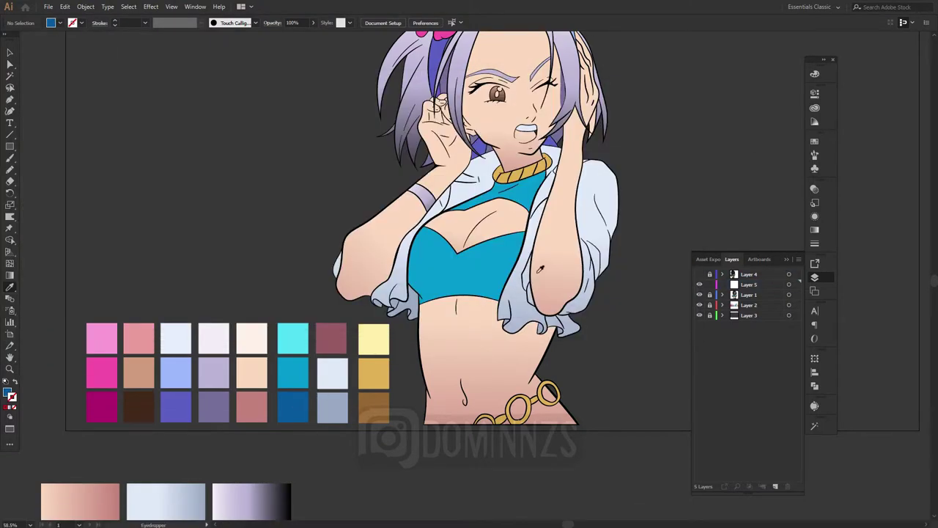
pyautogui.press('n')
pyautogui.scroll(2, 440, 305)
pyautogui.moveTo(460, 192)
pyautogui.mouseDown()
pyautogui.moveTo(320, 258)
pyautogui.moveTo(257, 197)
pyautogui.moveTo(251, 308)
pyautogui.mouseUp()
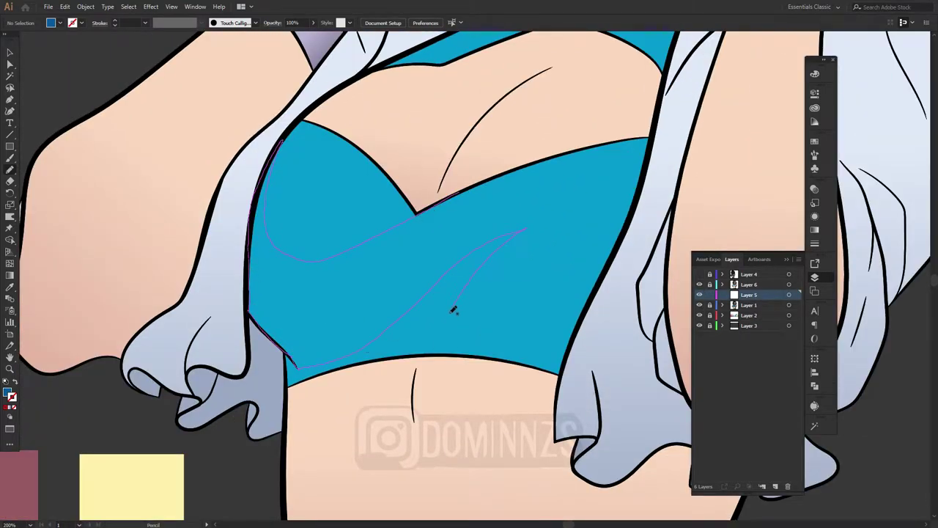
pyautogui.moveTo(557, 370); pyautogui.dragTo(649, 178)
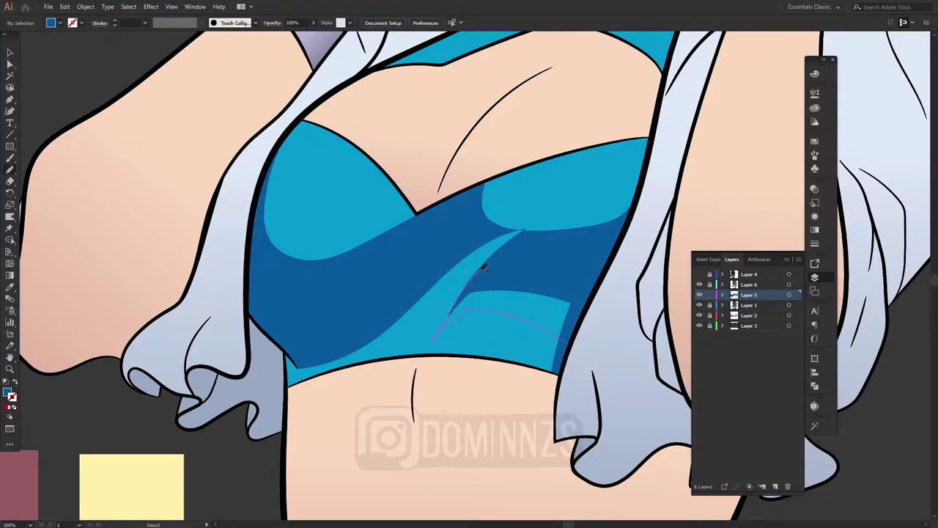
# - Extend the dark blue shadow into a pointed fold near the top's lower hem and check its overlapping tips with Direct Selection
pyautogui.moveTo(482, 268); pyautogui.dragTo(565, 340)
pyautogui.keyDown('ctrl'); pyautogui.click(464, 384); pyautogui.keyUp('ctrl')
pyautogui.hotkey('ctrl', '+')
pyautogui.hotkey('ctrl', '+')
pyautogui.hotkey('ctrl', '+')
pyautogui.press('a')
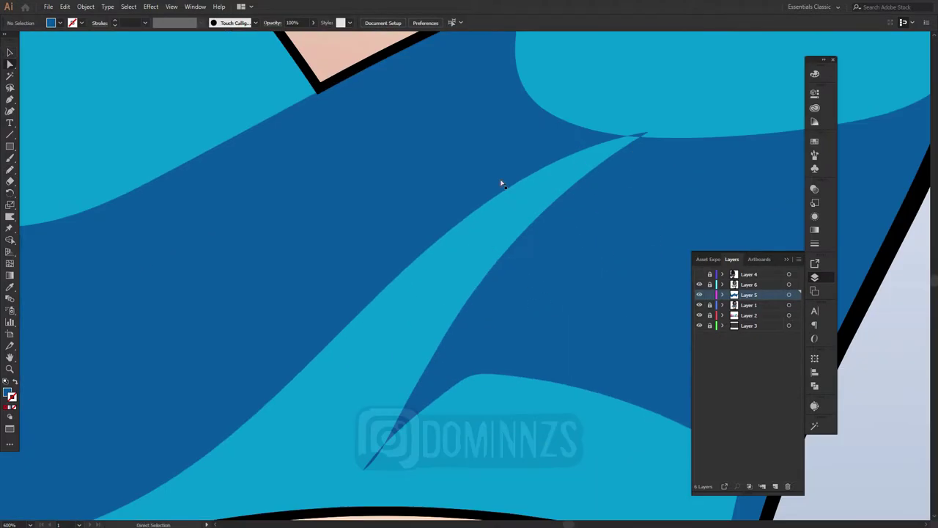
pyautogui.click(501, 183)
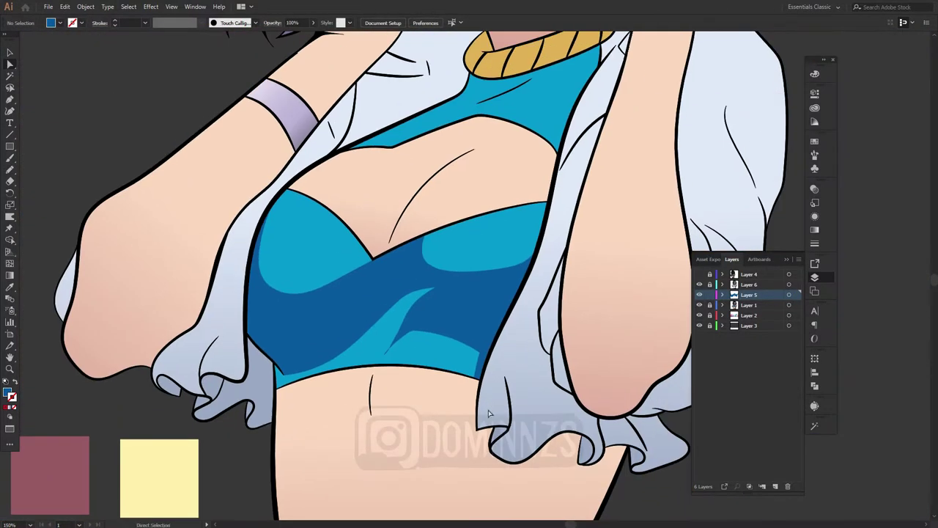
# - Draw a dark blue Pencil shape along the shadow's edge below the neckline's central point, leaving nothing selected
pyautogui.scroll(3, 315, 237)
pyautogui.press('n')
pyautogui.moveTo(391, 337); pyautogui.dragTo(548, 327)
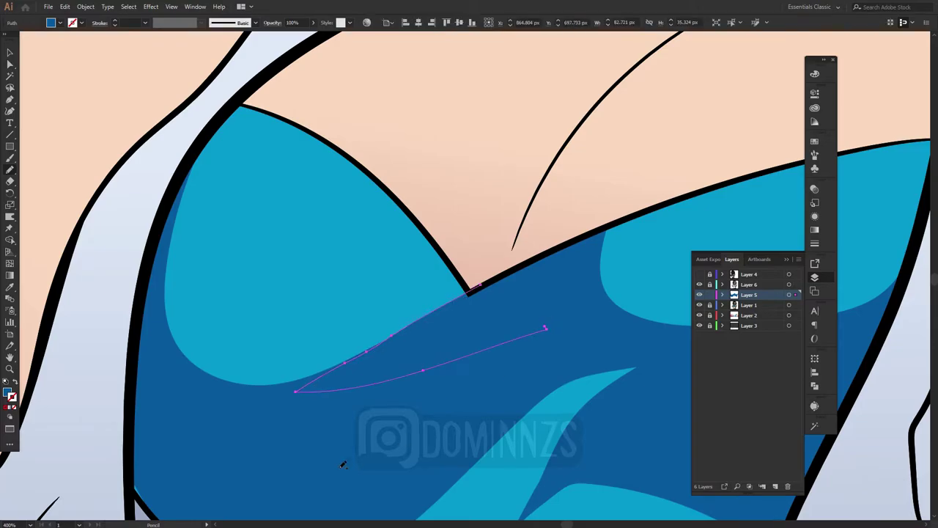
pyautogui.press('v')
pyautogui.hotkey('ctrl', 'shift', 'a')
# - Draw a dark blue Pencil shadow across the upper part of the blue top beneath the gold collar, leaving nothing selected
pyautogui.moveTo(607, 413); pyautogui.dragTo(529, 318)
pyautogui.hotkey('ctrl', '-')
pyautogui.hotkey('ctrl', '-')
pyautogui.hotkey('ctrl', '-')
pyautogui.click(527, 266)
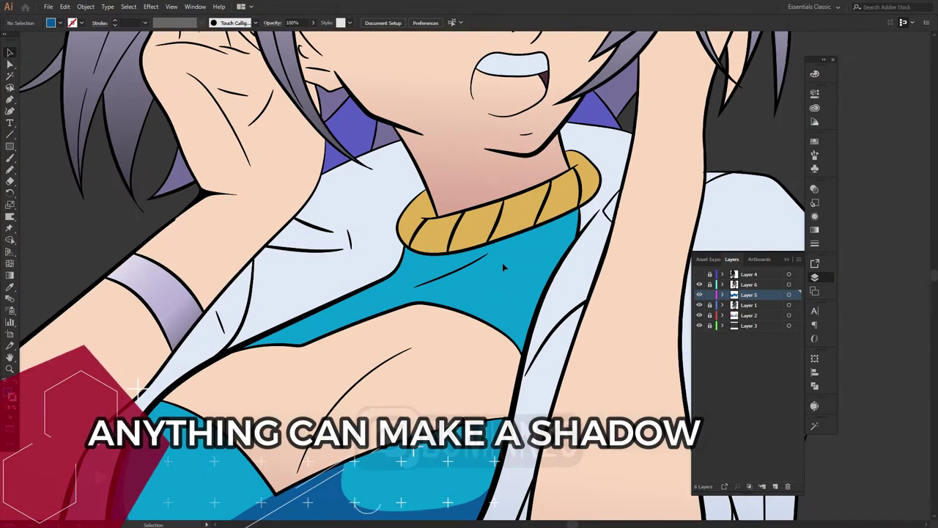
pyautogui.moveTo(408, 314); pyautogui.dragTo(404, 346)
pyautogui.press('n')
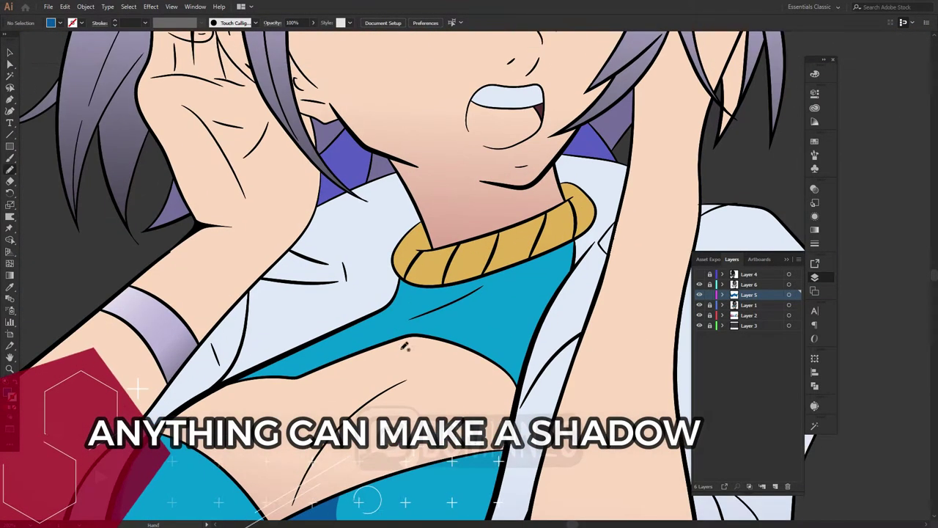
pyautogui.moveTo(223, 384)
pyautogui.mouseDown()
pyautogui.moveTo(303, 374)
pyautogui.moveTo(339, 358)
pyautogui.moveTo(361, 324)
pyautogui.moveTo(405, 295)
pyautogui.moveTo(470, 291)
pyautogui.moveTo(415, 314)
pyautogui.moveTo(431, 314)
pyautogui.moveTo(540, 267)
pyautogui.moveTo(512, 333)
pyautogui.moveTo(545, 294)
pyautogui.mouseUp()
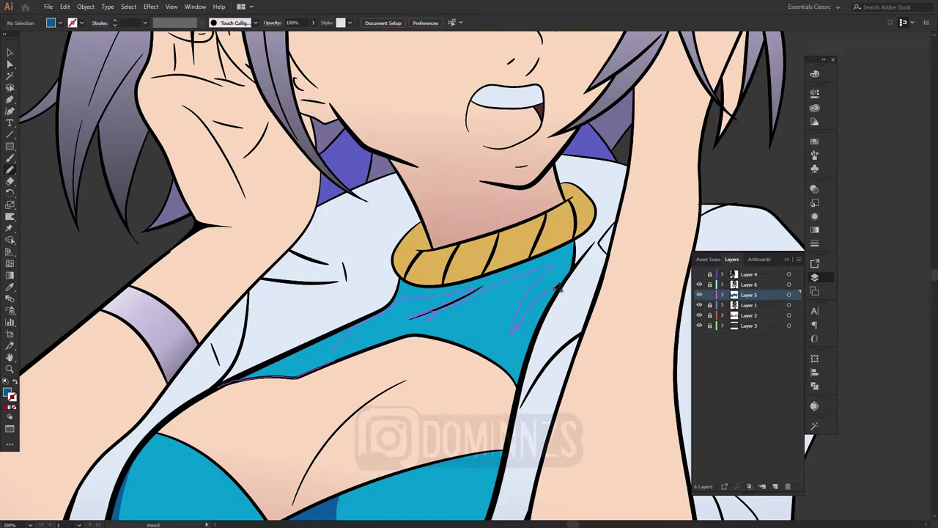
pyautogui.moveTo(577, 247)
pyautogui.mouseDown()
pyautogui.moveTo(397, 294)
pyautogui.moveTo(222, 384)
pyautogui.mouseUp()
pyautogui.press('v')
pyautogui.click(551, 321)
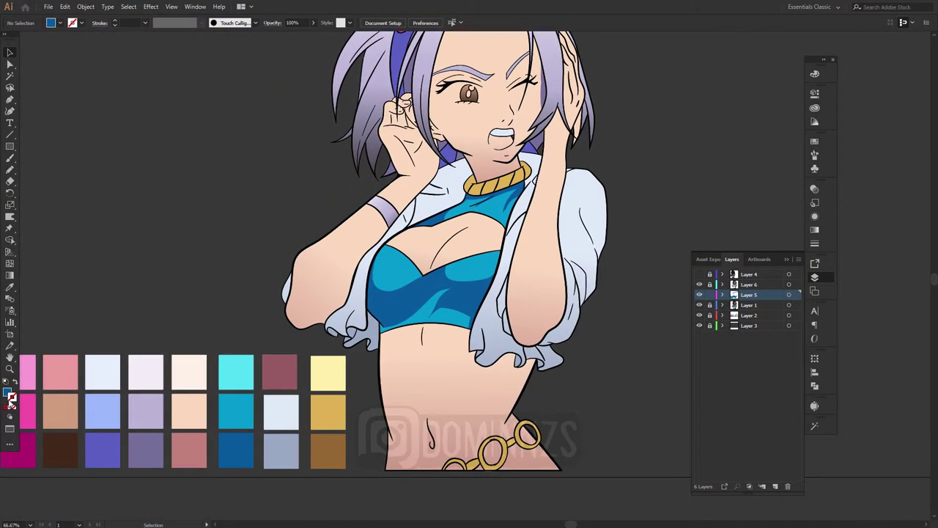
# - Cross out the dark blue swatch in the palette with two red brush strokes
pyautogui.moveTo(227, 451)
pyautogui.mouseDown()
pyautogui.moveTo(253, 392)
pyautogui.moveTo(243, 410)
pyautogui.mouseUp()
pyautogui.moveTo(244, 378); pyautogui.dragTo(279, 414)
pyautogui.moveTo(607, 295); pyautogui.dragTo(611, 325)
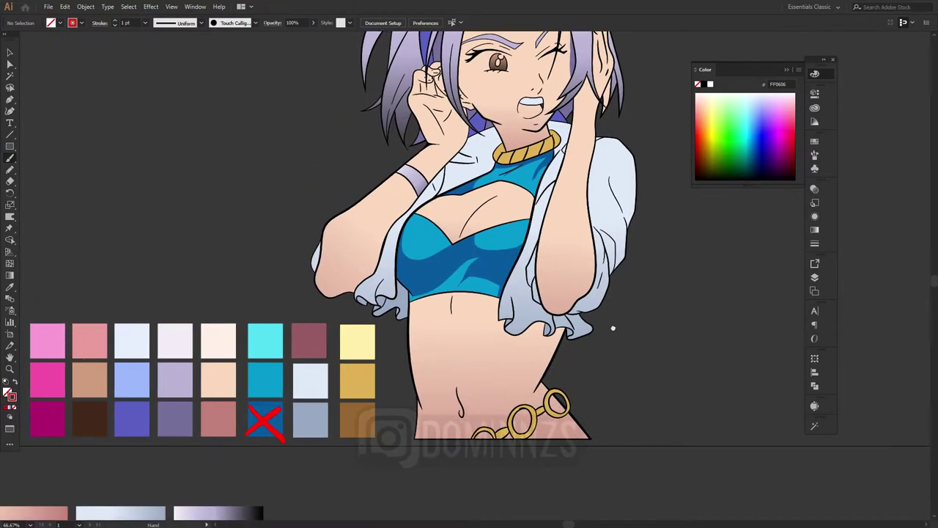
# - Sample the dusty red swatch and draw two Pencil shadows, about 102 and 28 px wide, on the waist beneath the jacket's ruffled hem
pyautogui.press('i')
pyautogui.click(219, 421)
pyautogui.press('n')
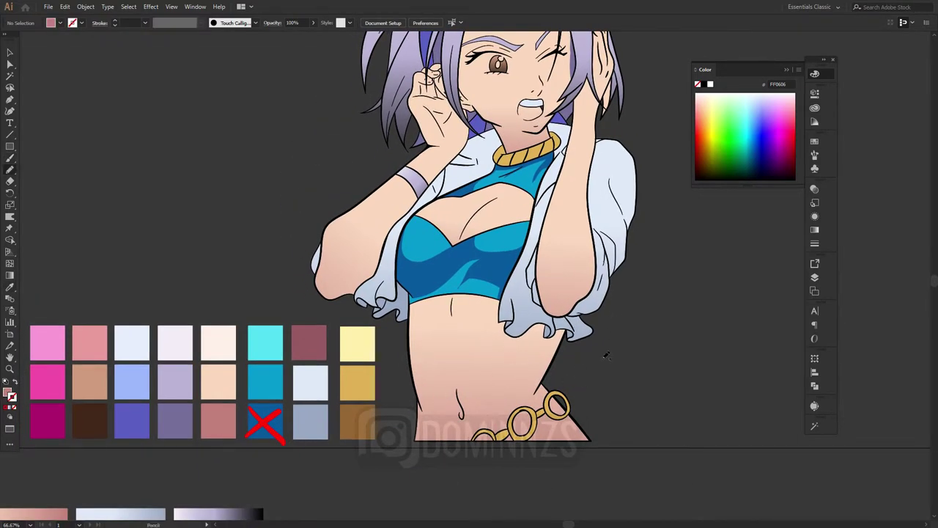
pyautogui.scroll(3, 609, 353)
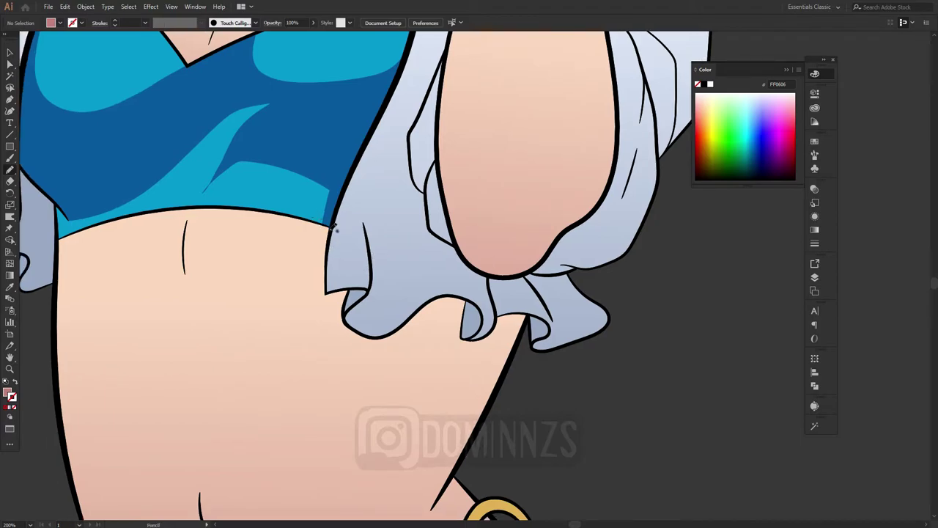
pyautogui.moveTo(328, 223)
pyautogui.mouseDown()
pyautogui.moveTo(319, 316)
pyautogui.moveTo(337, 315)
pyautogui.moveTo(379, 349)
pyautogui.moveTo(446, 339)
pyautogui.mouseUp()
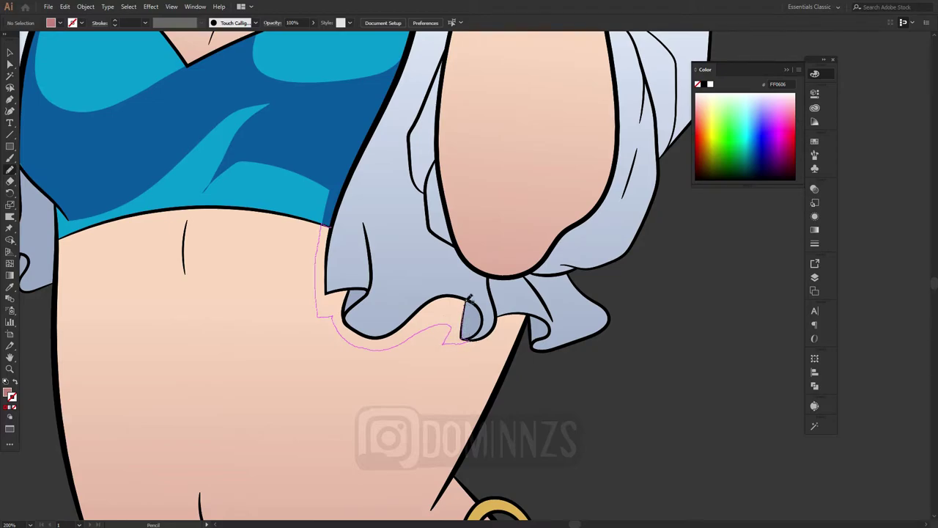
pyautogui.moveTo(469, 301)
pyautogui.mouseDown()
pyautogui.moveTo(440, 295)
pyautogui.moveTo(399, 333)
pyautogui.mouseUp()
pyautogui.moveTo(348, 286); pyautogui.dragTo(327, 292)
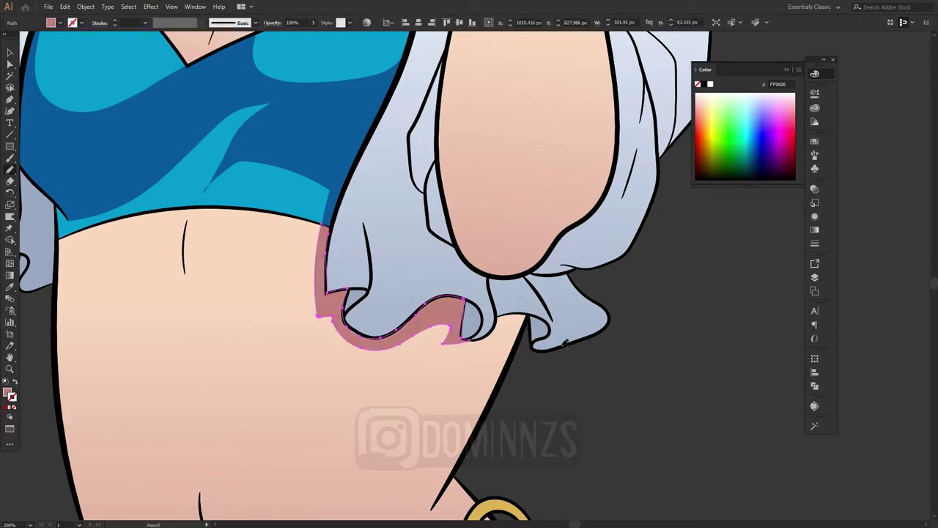
pyautogui.moveTo(492, 331)
pyautogui.mouseDown()
pyautogui.moveTo(533, 310)
pyautogui.moveTo(496, 318)
pyautogui.mouseUp()
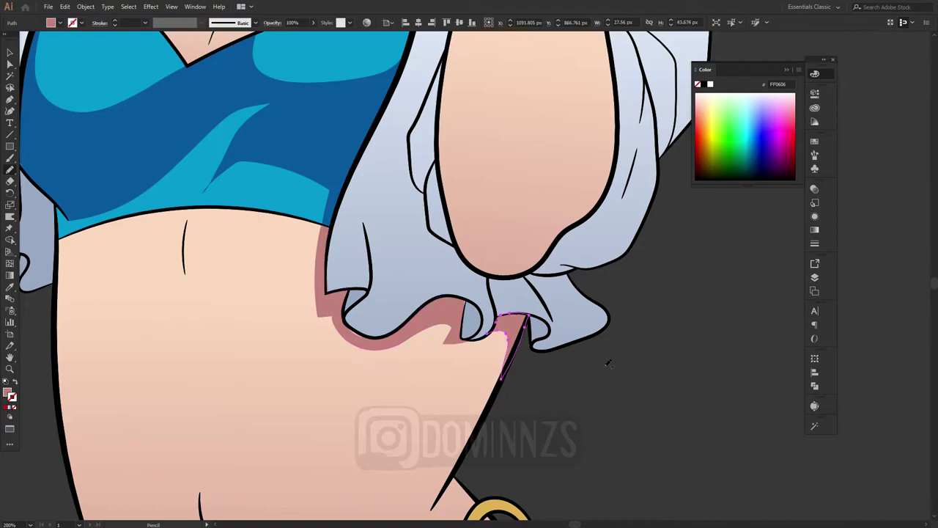
pyautogui.press('v')
pyautogui.click(608, 361)
# - Draw a small dusty red Pencil shadow inside the curve of the navel line, leaving nothing selected
pyautogui.hotkey('ctrl', '-')
pyautogui.hotkey('ctrl', '-')
pyautogui.hotkey('ctrl', '-')
pyautogui.moveTo(598, 339); pyautogui.dragTo(614, 212)
pyautogui.hotkey('ctrl', '+')
pyautogui.hotkey('ctrl', '+')
pyautogui.hotkey('ctrl', '+')
pyautogui.press('n')
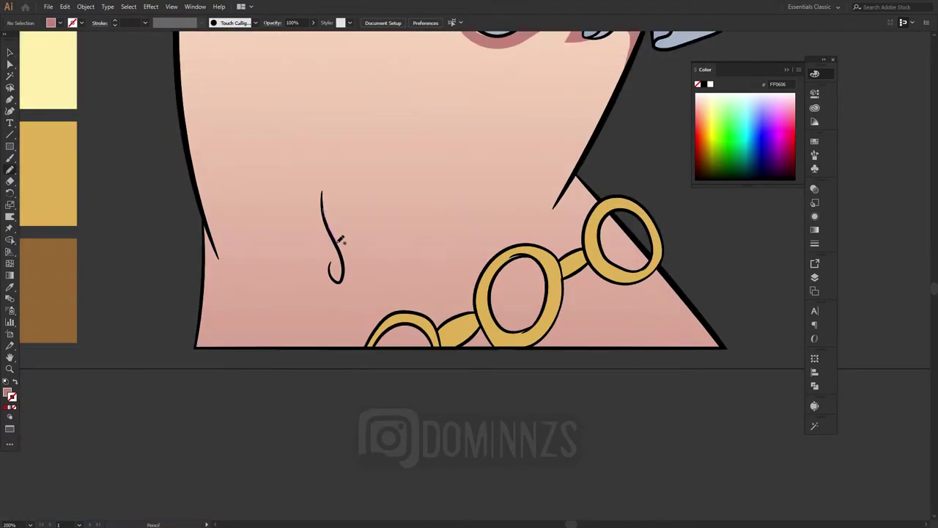
pyautogui.moveTo(337, 242)
pyautogui.mouseDown()
pyautogui.moveTo(331, 265)
pyautogui.moveTo(324, 208)
pyautogui.mouseUp()
pyautogui.press('v')
pyautogui.click(607, 232)
# - Draw a dusty red Pencil shadow at the base of the abdomen, on the hip opposite the gold ring belt
pyautogui.hotkey('ctrl', '-')
pyautogui.hotkey('ctrl', '-')
pyautogui.hotkey('ctrl', '-')
pyautogui.hotkey('ctrl', '-')
pyautogui.hotkey('ctrl', '+')
pyautogui.hotkey('ctrl', '+')
pyautogui.hotkey('ctrl', '+')
pyautogui.hotkey('ctrl', '+')
pyautogui.moveTo(273, 450)
pyautogui.mouseDown()
pyautogui.moveTo(352, 360)
pyautogui.moveTo(489, 411)
pyautogui.mouseUp()
pyautogui.press('n')
pyautogui.moveTo(420, 251)
pyautogui.mouseDown()
pyautogui.moveTo(469, 306)
pyautogui.moveTo(420, 253)
pyautogui.mouseUp()
pyautogui.press('v')
pyautogui.click(618, 257)
# - Draw a dusty red Pencil shadow about 120 px wide along the underside of the elbow above the swatches
pyautogui.hotkey('ctrl', '-')
pyautogui.hotkey('ctrl', '-')
pyautogui.hotkey('ctrl', '-')
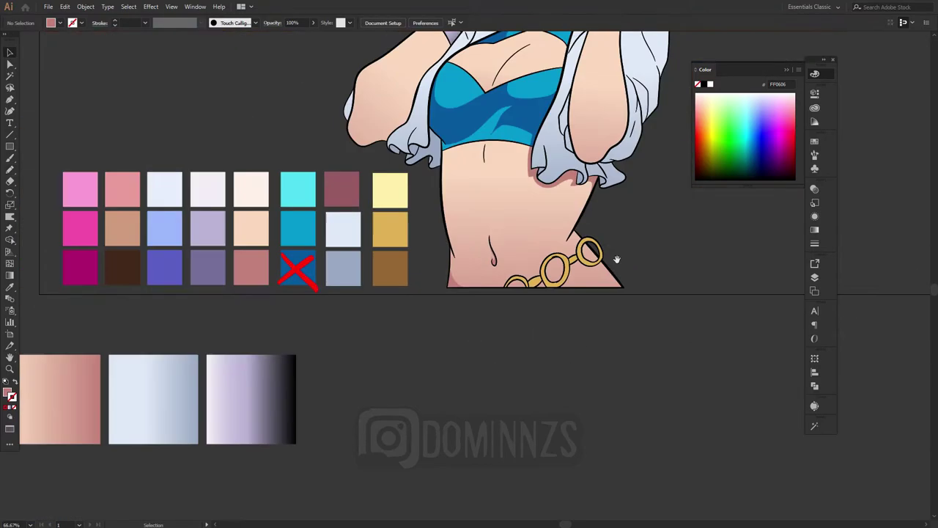
pyautogui.moveTo(617, 257); pyautogui.dragTo(503, 427)
pyautogui.moveTo(423, 342); pyautogui.dragTo(629, 324)
pyautogui.hotkey('ctrl', '+')
pyautogui.hotkey('ctrl', '+')
pyautogui.hotkey('ctrl', '+')
pyautogui.press('n')
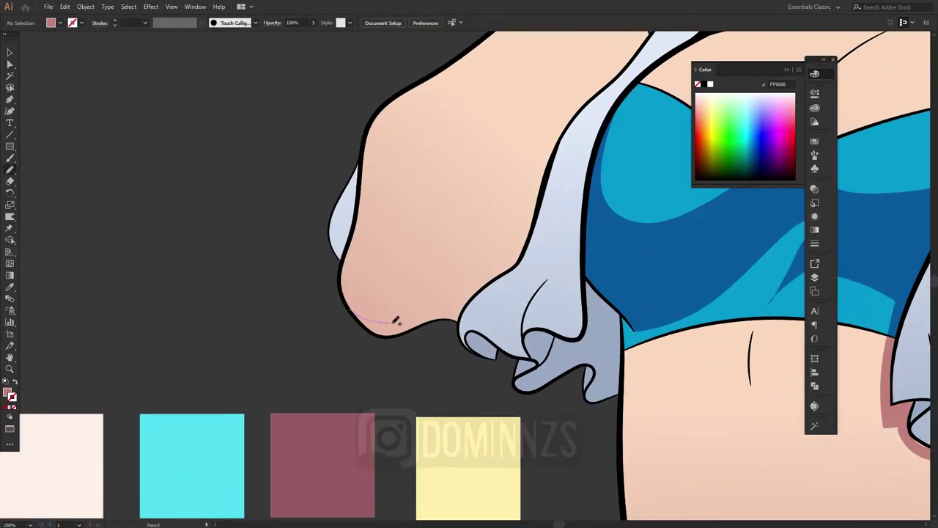
pyautogui.moveTo(395, 320)
pyautogui.mouseDown()
pyautogui.moveTo(513, 252)
pyautogui.moveTo(487, 289)
pyautogui.moveTo(399, 332)
pyautogui.moveTo(361, 324)
pyautogui.mouseUp()
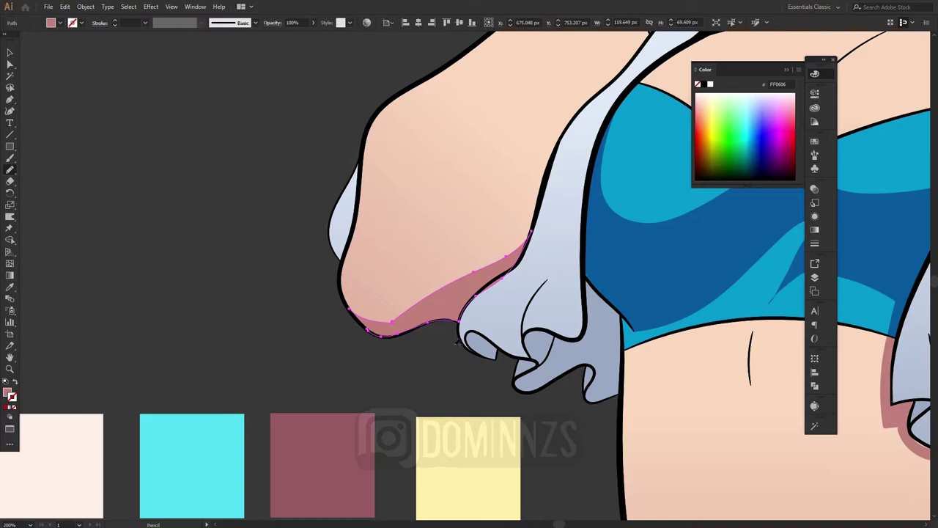
# - Erase the part of the elbow shadow that overlaps the jacket's ruffle and deselect the shape
pyautogui.hotkey('ctrl', '[')
pyautogui.hotkey('shift', 'e')
pyautogui.moveTo(469, 329); pyautogui.dragTo(497, 283)
pyautogui.press('v')
pyautogui.click(601, 308)
# - Draw a dusty red Pencil shadow along the underside of the character's other elbow, leaving nothing selected
pyautogui.hotkey('ctrl', '-')
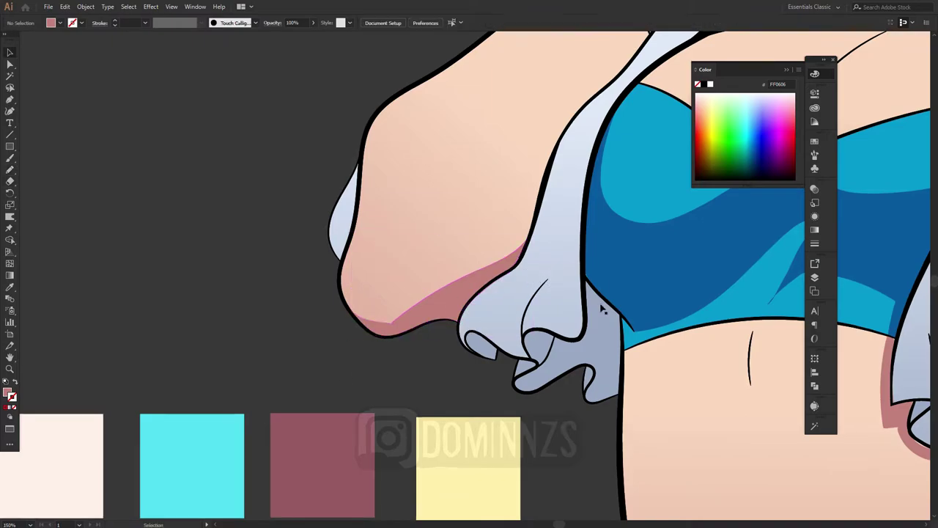
pyautogui.hotkey('ctrl', '-')
pyautogui.hotkey('ctrl', '-')
pyautogui.hotkey('ctrl', '+')
pyautogui.hotkey('ctrl', '+')
pyautogui.press('n')
pyautogui.moveTo(328, 362)
pyautogui.mouseDown()
pyautogui.moveTo(364, 340)
pyautogui.moveTo(427, 254)
pyautogui.moveTo(376, 352)
pyautogui.moveTo(329, 365)
pyautogui.mouseUp()
pyautogui.press('v')
pyautogui.click(504, 373)
# - Draw a curved dusty red Pencil shadow about 111 px wide and 103 px high along the cleavage line on the chest
pyautogui.hotkey('ctrl', '-')
pyautogui.hotkey('ctrl', '-')
pyautogui.hotkey('ctrl', '-')
pyautogui.hotkey('ctrl', '-')
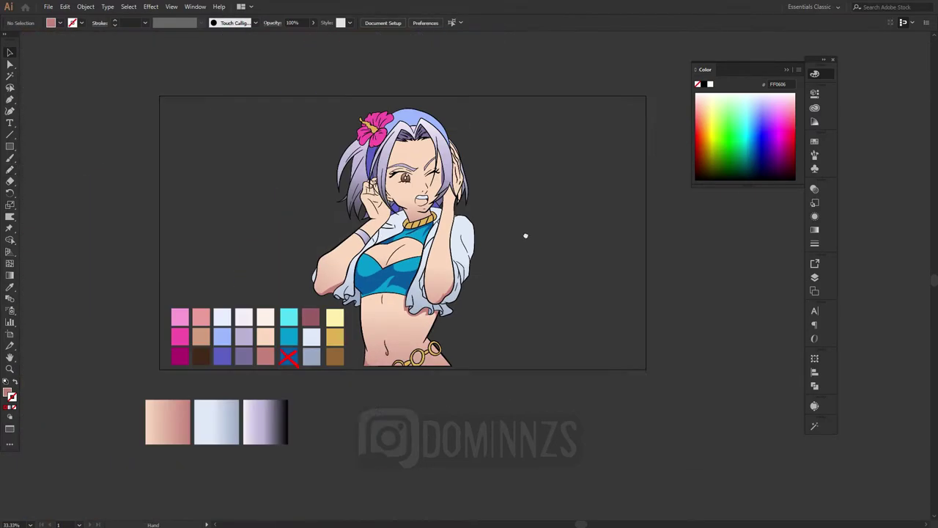
pyautogui.hotkey('ctrl', '+')
pyautogui.hotkey('ctrl', '+')
pyautogui.hotkey('ctrl', '+')
pyautogui.hotkey('ctrl', '+')
pyautogui.press('n')
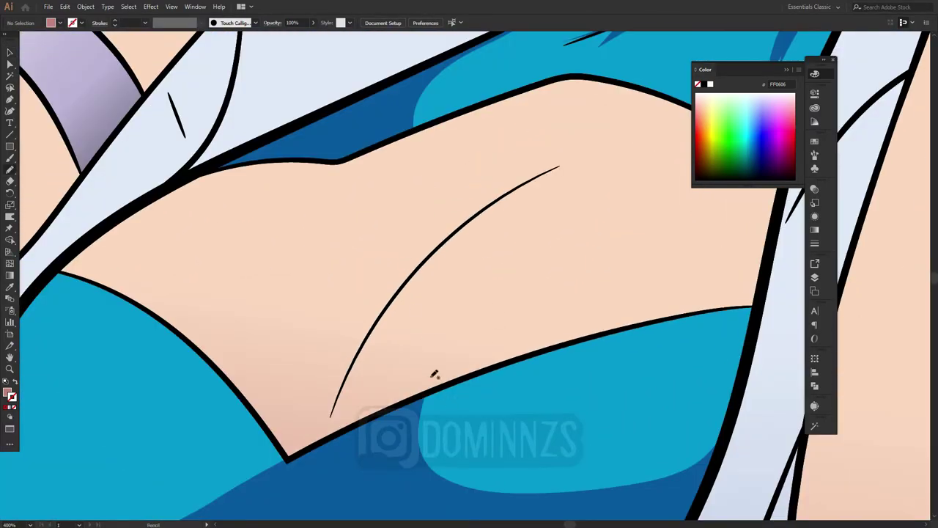
pyautogui.scroll(-2, 440, 366)
pyautogui.moveTo(447, 313); pyautogui.dragTo(662, 81)
pyautogui.hotkey('ctrl', 'z')
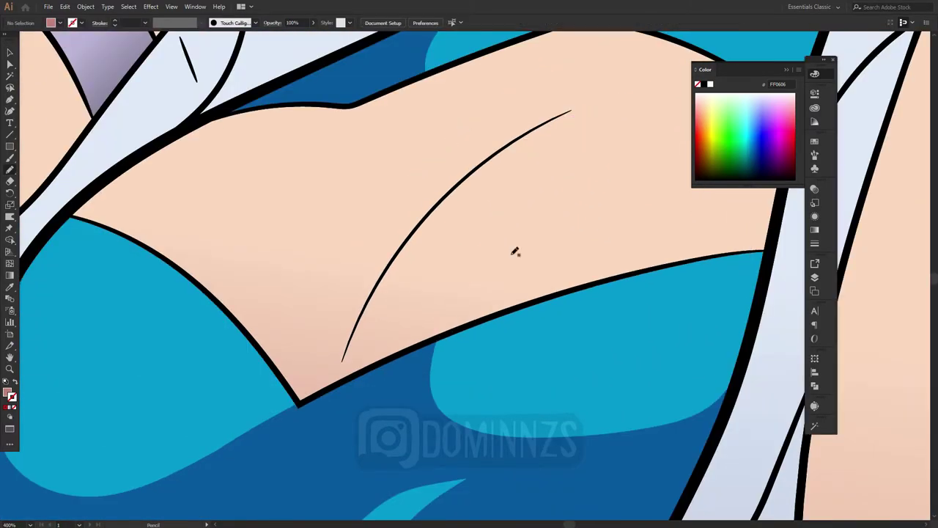
pyautogui.moveTo(439, 335)
pyautogui.mouseDown()
pyautogui.moveTo(663, 78)
pyautogui.moveTo(382, 278)
pyautogui.moveTo(336, 380)
pyautogui.mouseUp()
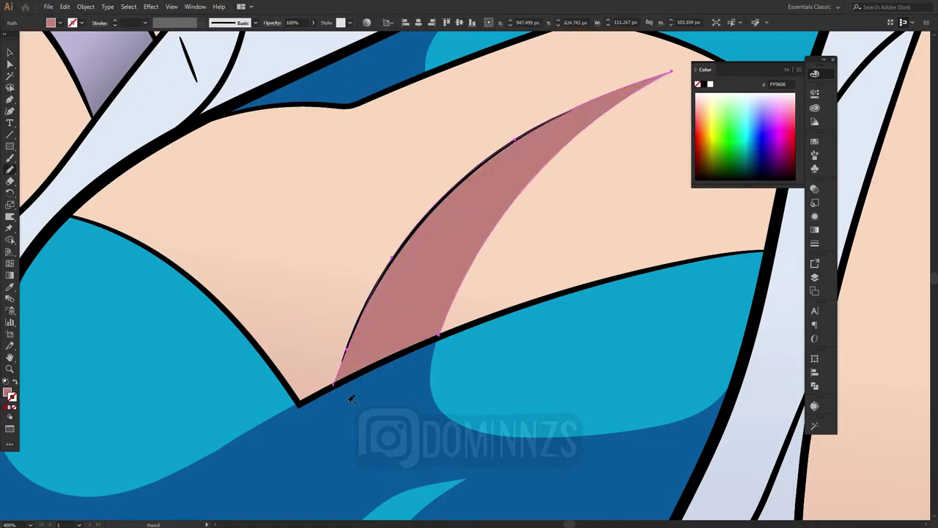
pyautogui.moveTo(524, 399); pyautogui.dragTo(476, 462)
pyautogui.press('v')
pyautogui.click(506, 404)
# - Draw a small dusty red Pencil shadow about 40 px wide under the upper edge of the top's chest cutout
pyautogui.hotkey('ctrl', '-')
pyautogui.hotkey('ctrl', '-')
pyautogui.hotkey('ctrl', '-')
pyautogui.hotkey('ctrl', '-')
pyautogui.hotkey('ctrl', '-')
pyautogui.hotkey('ctrl', '-')
pyautogui.hotkey('ctrl', '-')
pyautogui.hotkey('ctrl', '=')
pyautogui.hotkey('ctrl', '=')
pyautogui.hotkey('ctrl', '=')
pyautogui.moveTo(565, 277); pyautogui.dragTo(485, 306)
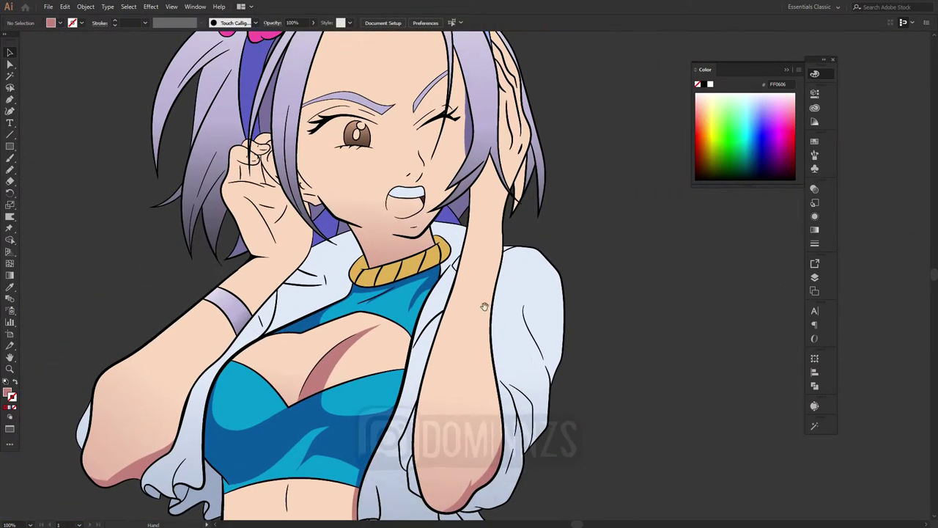
pyautogui.scroll(3, 484, 307)
pyautogui.scroll(-1, 521, 368)
pyautogui.press('n')
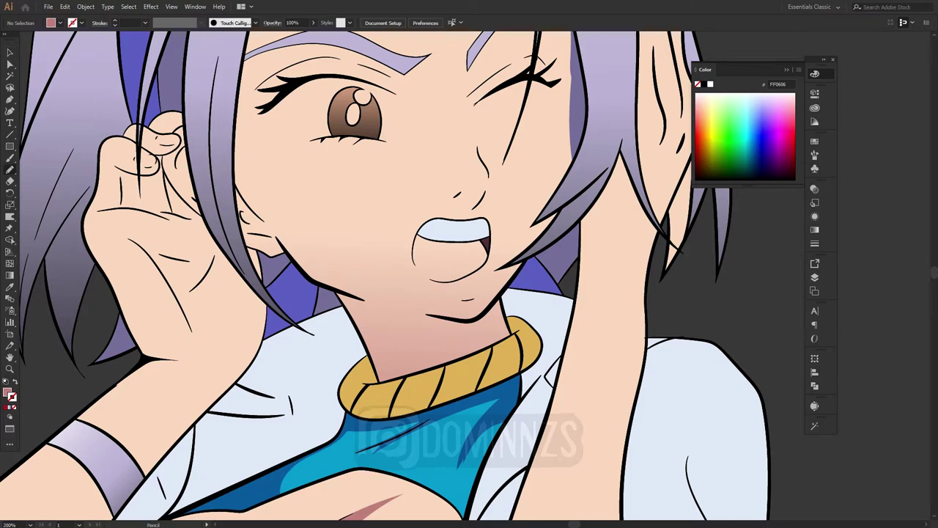
pyautogui.moveTo(464, 422); pyautogui.dragTo(438, 350)
pyautogui.moveTo(456, 346); pyautogui.dragTo(403, 352)
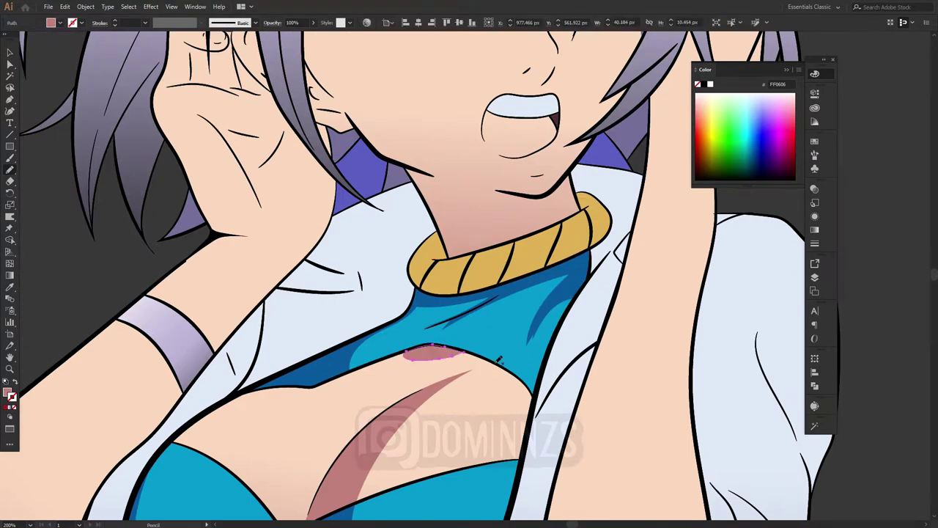
# - Draw a dusty red Pencil shadow on the neck between the jawline and the gold collar, leaving nothing selected
pyautogui.moveTo(533, 239); pyautogui.dragTo(440, 350)
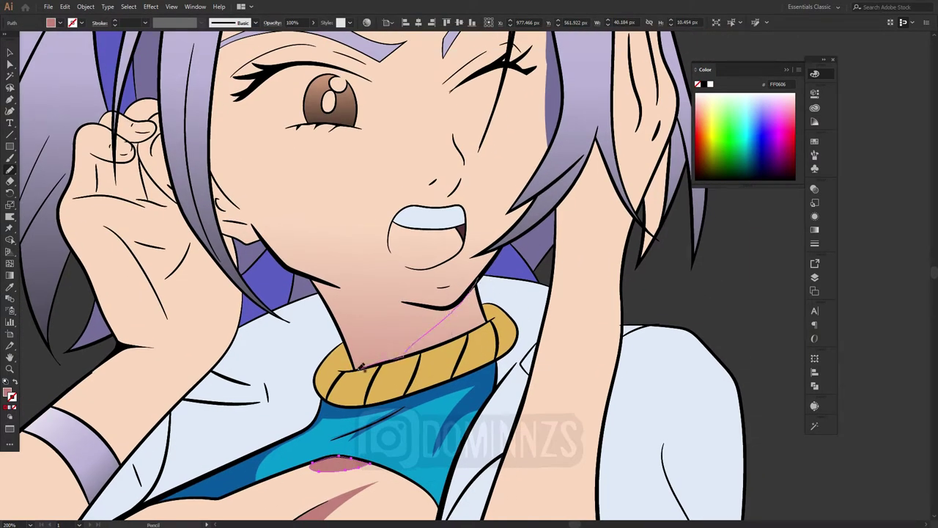
pyautogui.moveTo(333, 310)
pyautogui.mouseDown()
pyautogui.moveTo(475, 283)
pyautogui.moveTo(388, 297)
pyautogui.moveTo(249, 260)
pyautogui.moveTo(429, 284)
pyautogui.mouseUp()
pyautogui.scroll(1, 430, 302)
pyautogui.press('v')
pyautogui.click(373, 266)
pyautogui.press('n')
pyautogui.press('v')
pyautogui.hotkey('shift', 'e')
pyautogui.hotkey('ctrl', 'shift', 'a')
# - Draw a dusty red Pencil shadow over the fingers, palm and wrist of the raised hand, down to the bracelet
pyautogui.hotkey('ctrl', '-')
pyautogui.hotkey('ctrl', '-')
pyautogui.moveTo(526, 247); pyautogui.dragTo(553, 409)
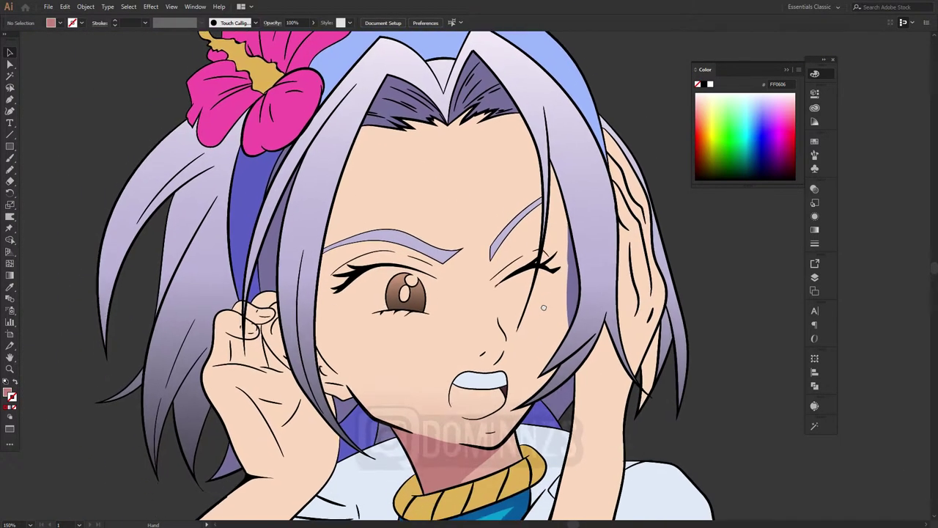
pyautogui.hotkey('ctrl', '-')
pyautogui.hotkey('ctrl', '-')
pyautogui.moveTo(597, 514); pyautogui.dragTo(591, 358)
pyautogui.hotkey('ctrl', '+')
pyautogui.moveTo(561, 235); pyautogui.dragTo(559, 411)
pyautogui.hotkey('ctrl', '+')
pyautogui.moveTo(372, 362); pyautogui.dragTo(605, 308)
pyautogui.moveTo(521, 331); pyautogui.dragTo(453, 324)
pyautogui.press('n')
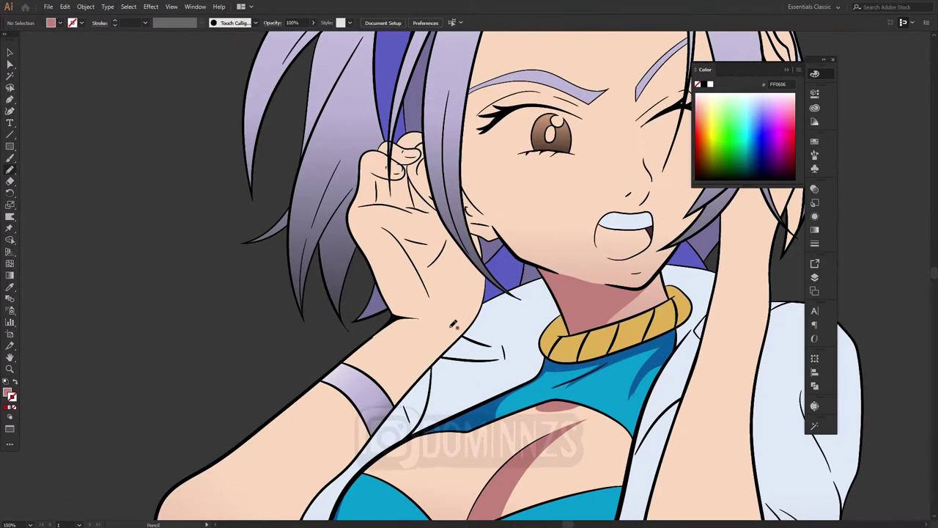
pyautogui.moveTo(395, 397); pyautogui.dragTo(458, 319)
pyautogui.moveTo(434, 273); pyautogui.dragTo(396, 242)
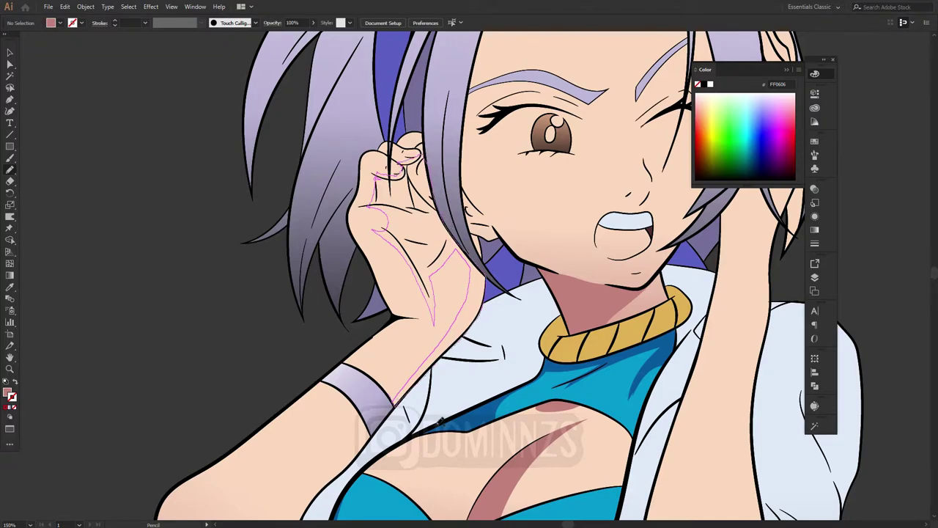
# - Erase the parts of the hand shadow that spill over the jacket and hair, and deselect it in full-screen view
pyautogui.scroll(2, 540, 185)
pyautogui.hotkey('shift', 'e')
pyautogui.moveTo(397, 298); pyautogui.dragTo(430, 346)
pyautogui.moveTo(483, 393); pyautogui.dragTo(535, 212)
pyautogui.moveTo(321, 487); pyautogui.dragTo(441, 375)
pyautogui.press('f')
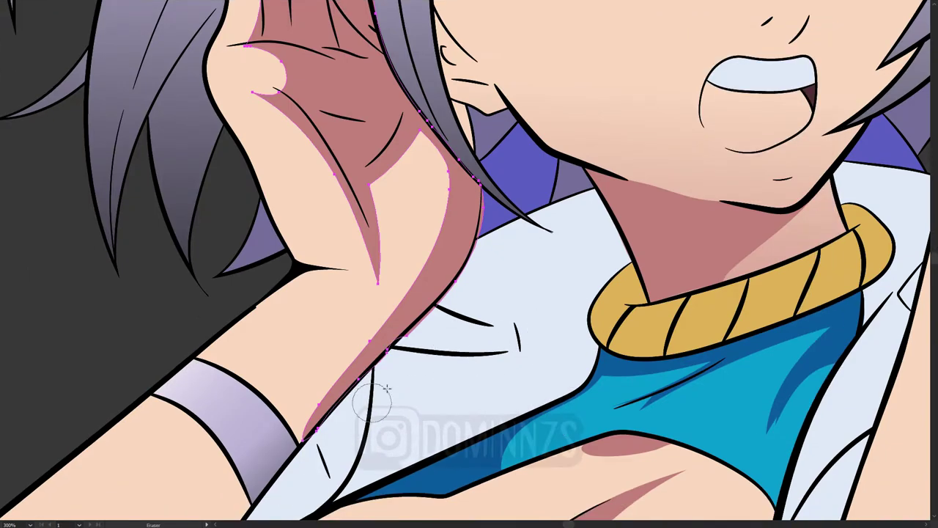
pyautogui.moveTo(311, 466)
pyautogui.mouseDown()
pyautogui.moveTo(360, 398)
pyautogui.moveTo(491, 275)
pyautogui.mouseUp()
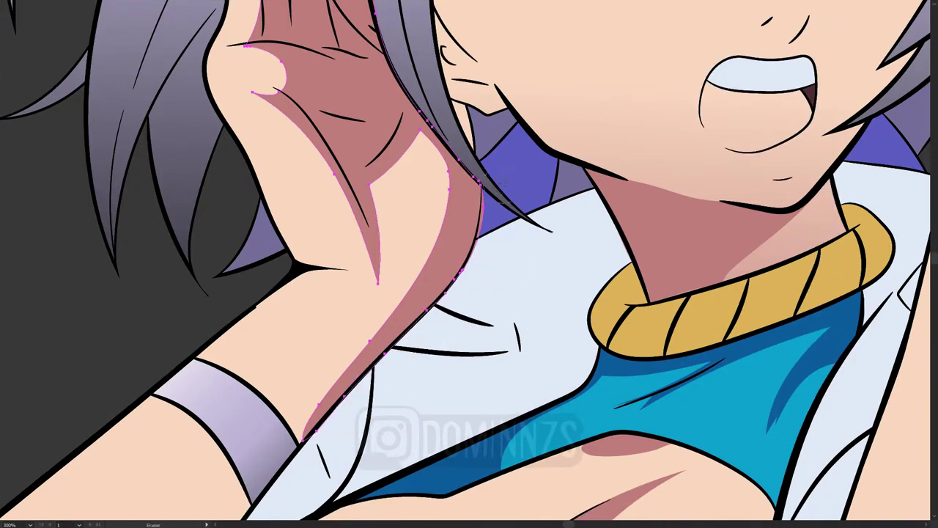
pyautogui.moveTo(502, 183); pyautogui.dragTo(461, 315)
pyautogui.moveTo(453, 80)
pyautogui.mouseDown()
pyautogui.moveTo(497, 304)
pyautogui.moveTo(434, 176)
pyautogui.mouseUp()
pyautogui.hotkey('ctrl', '-')
pyautogui.hotkey('ctrl', '-')
pyautogui.hotkey('ctrl', '-')
pyautogui.hotkey('ctrl', '-')
pyautogui.press('v')
pyautogui.click(677, 319)
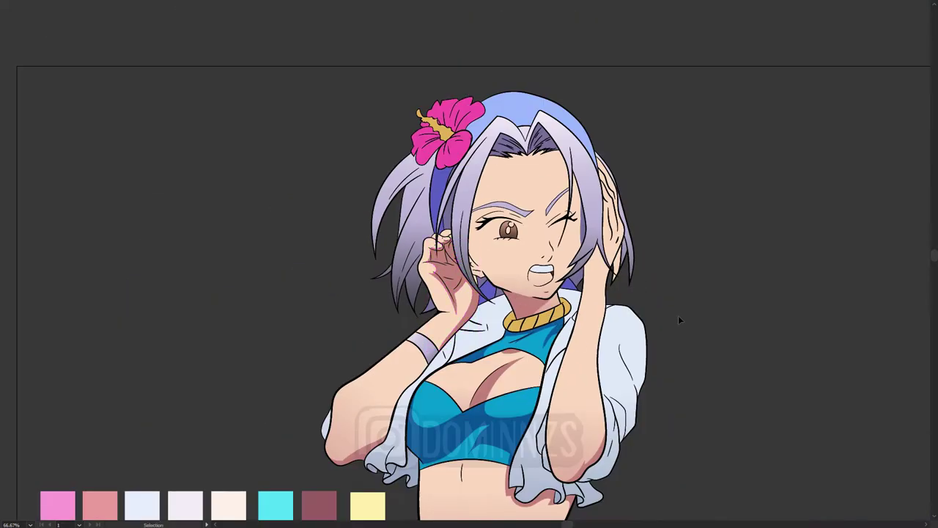
# - Draw grey-blue Pencil shadows on the white jacket's collar around the neck
pyautogui.moveTo(740, 341); pyautogui.dragTo(638, 309)
pyautogui.moveTo(596, 394); pyautogui.dragTo(617, 318)
pyautogui.scroll(1, 617, 318)
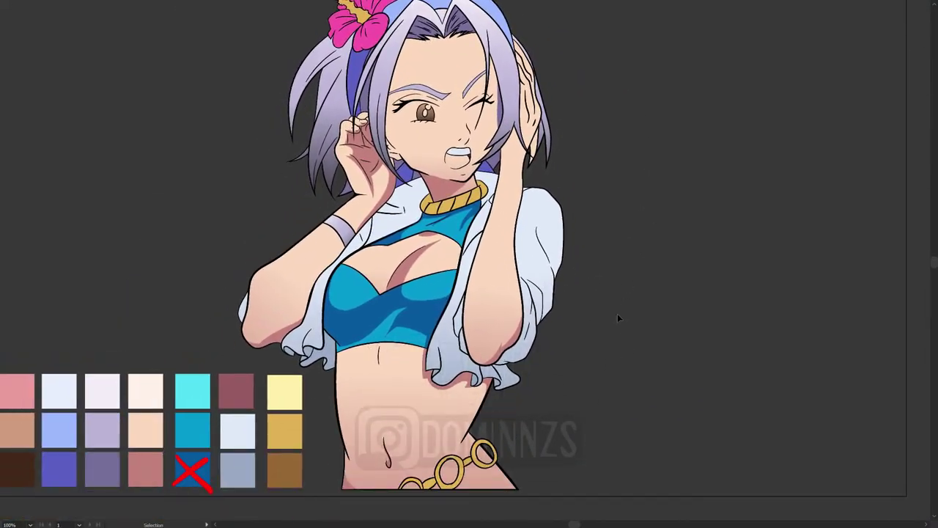
pyautogui.scroll(-2, 617, 318)
pyautogui.moveTo(650, 225); pyautogui.dragTo(598, 332)
pyautogui.scroll(3, 440, 315)
pyautogui.moveTo(595, 155); pyautogui.dragTo(597, 245)
pyautogui.moveTo(537, 164); pyautogui.dragTo(530, 229)
pyautogui.press('n')
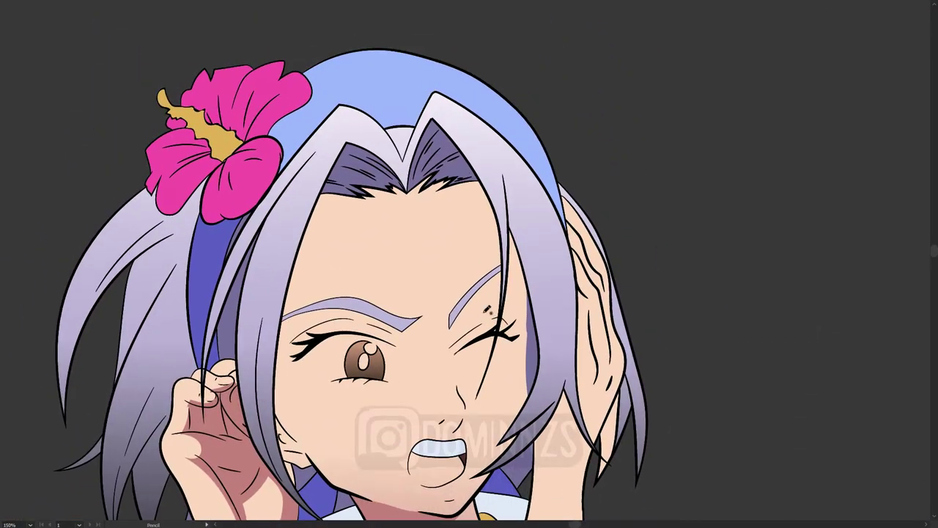
pyautogui.moveTo(557, 469); pyautogui.dragTo(508, 107)
pyautogui.moveTo(495, 198); pyautogui.dragTo(487, 252)
pyautogui.moveTo(431, 257); pyautogui.dragTo(448, 247)
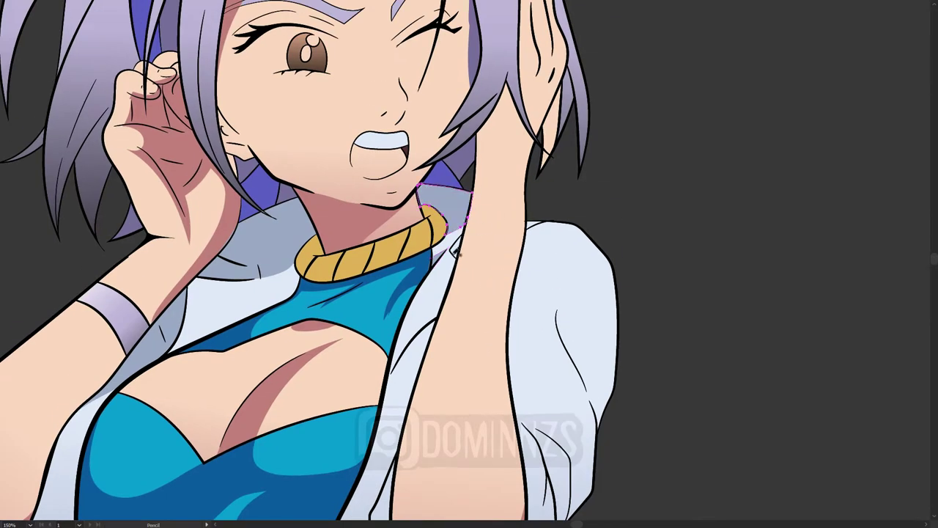
# - Draw grey-blue Pencil shadows on the collar behind the gold necklace and on the jacket fold beside the raised forearm
pyautogui.moveTo(462, 242)
pyautogui.mouseDown()
pyautogui.moveTo(498, 219)
pyautogui.moveTo(431, 242)
pyautogui.moveTo(461, 205)
pyautogui.moveTo(428, 237)
pyautogui.moveTo(462, 205)
pyautogui.mouseUp()
pyautogui.press('v')
pyautogui.click(592, 217)
pyautogui.moveTo(403, 291); pyautogui.dragTo(523, 259)
pyautogui.moveTo(414, 331); pyautogui.dragTo(476, 258)
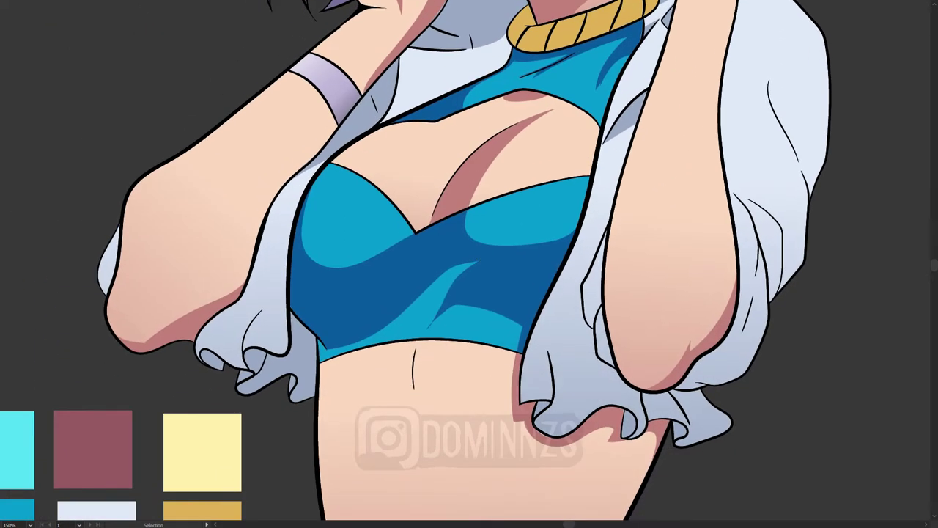
# - Draw a grey-blue Pencil shadow on the narrow jacket panel between the bent arm and the blue top
pyautogui.moveTo(480, 353); pyautogui.dragTo(630, 367)
pyautogui.hotkey('ctrl', '+')
pyautogui.hotkey('ctrl', '+')
pyautogui.moveTo(428, 391); pyautogui.dragTo(495, 360)
pyautogui.hotkey('ctrl', '-')
pyautogui.hotkey('ctrl', '-')
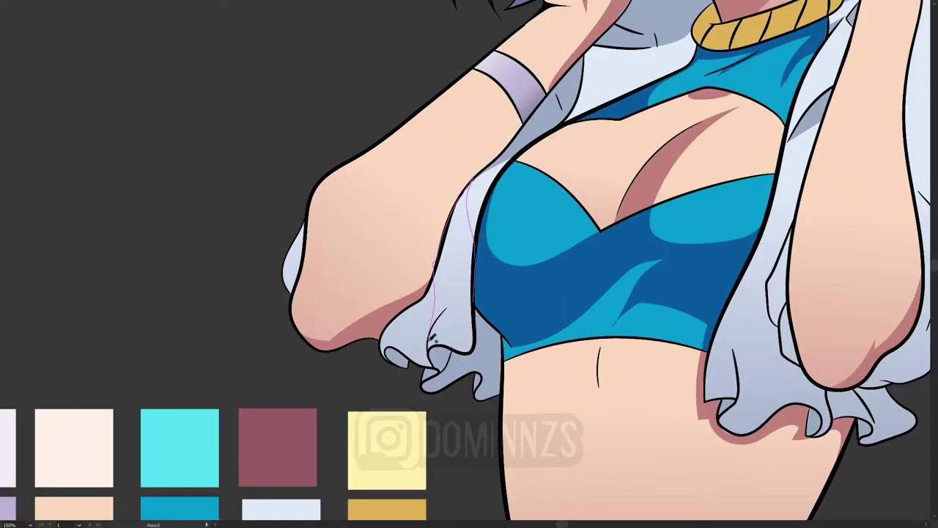
pyautogui.moveTo(472, 306); pyautogui.dragTo(473, 308)
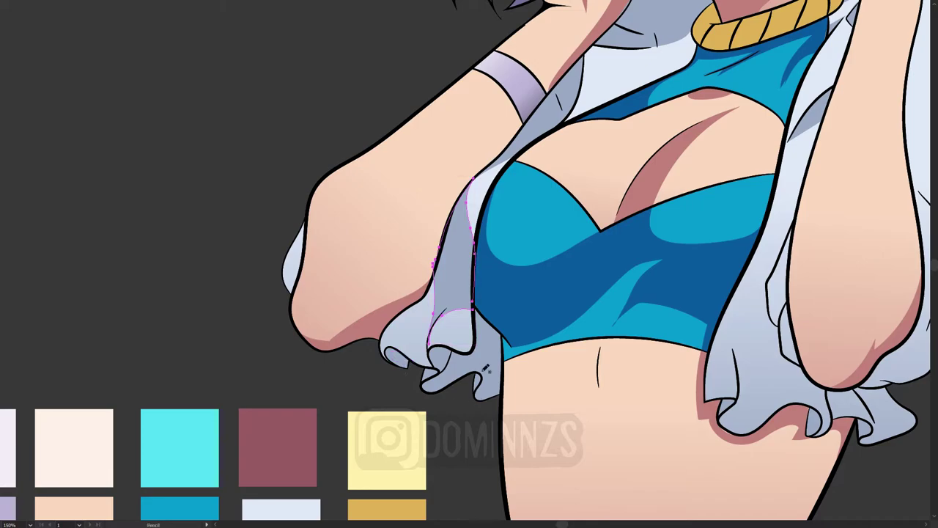
# - Draw grey-blue Pencil shadows on the opposite jacket panel and ruffled hem around the raised elbow, leaving nothing selected
pyautogui.moveTo(555, 309)
pyautogui.mouseDown()
pyautogui.moveTo(335, 257)
pyautogui.moveTo(202, 260)
pyautogui.mouseUp()
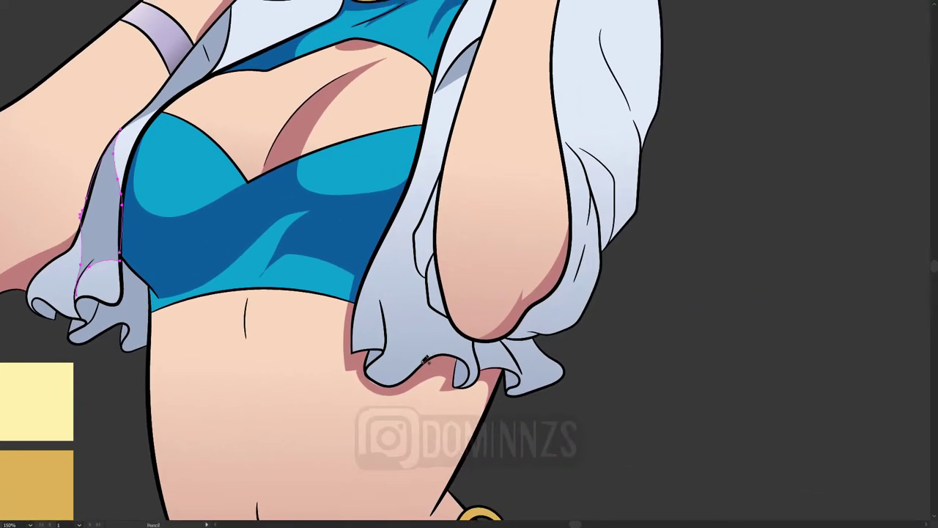
pyautogui.moveTo(425, 359)
pyautogui.mouseDown()
pyautogui.moveTo(427, 215)
pyautogui.moveTo(442, 271)
pyautogui.mouseUp()
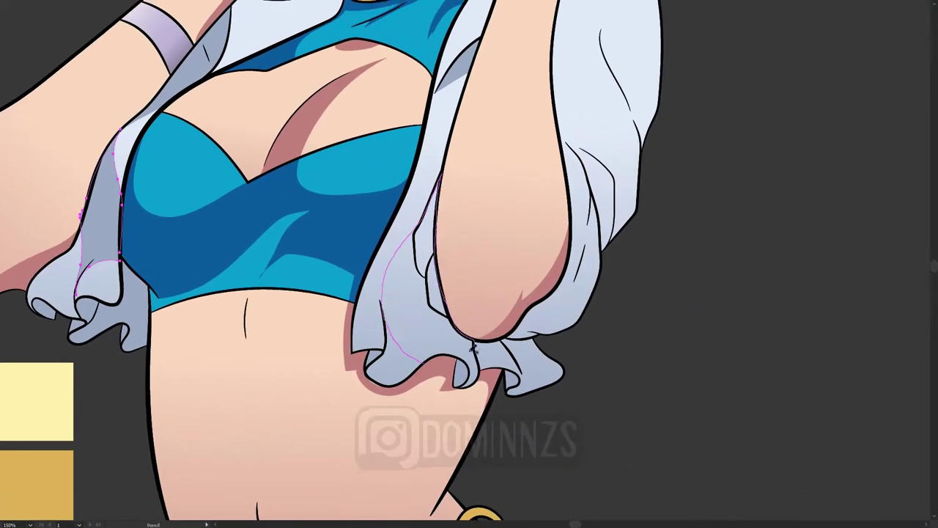
pyautogui.moveTo(473, 350); pyautogui.dragTo(473, 352)
pyautogui.press('v')
pyautogui.click(642, 346)
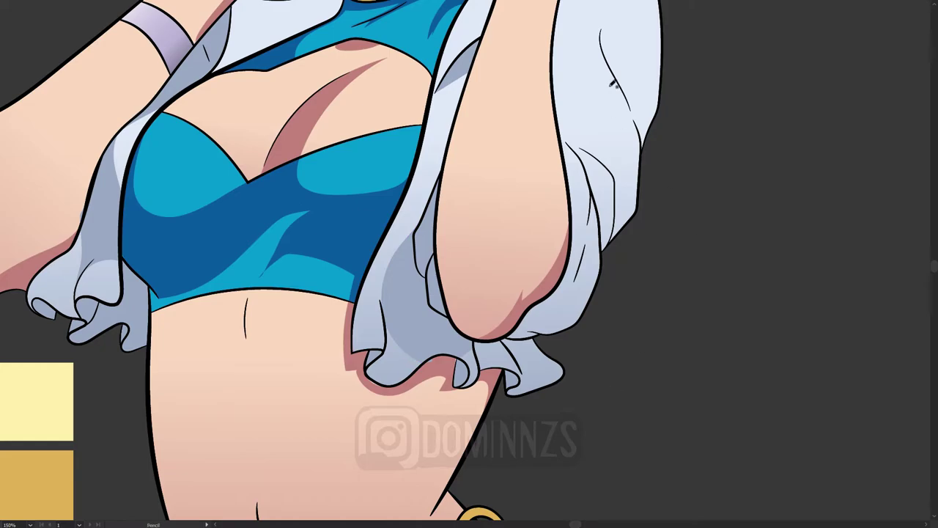
pyautogui.moveTo(500, 338)
pyautogui.mouseDown()
pyautogui.moveTo(476, 343)
pyautogui.moveTo(504, 340)
pyautogui.moveTo(520, 367)
pyautogui.moveTo(506, 339)
pyautogui.mouseUp()
pyautogui.hotkey('ctrl', 'z')
pyautogui.press('v')
pyautogui.click(664, 180)
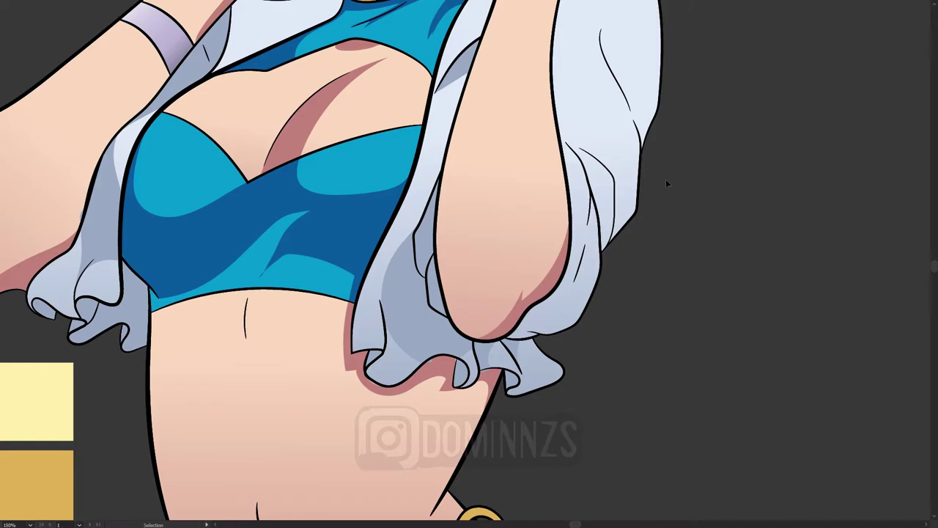
# - Leave full-screen view and hide the flat colours on Layer 1
pyautogui.hotkey('ctrl', '-')
pyautogui.hotkey('ctrl', '-')
pyautogui.hotkey('ctrl', '-')
pyautogui.hotkey('ctrl', '-')
pyautogui.hotkey('ctrl', '+')
pyautogui.hotkey('ctrl', '+')
pyautogui.moveTo(596, 279); pyautogui.dragTo(614, 341)
pyautogui.hotkey('ctrl', '-')
pyautogui.press('f')
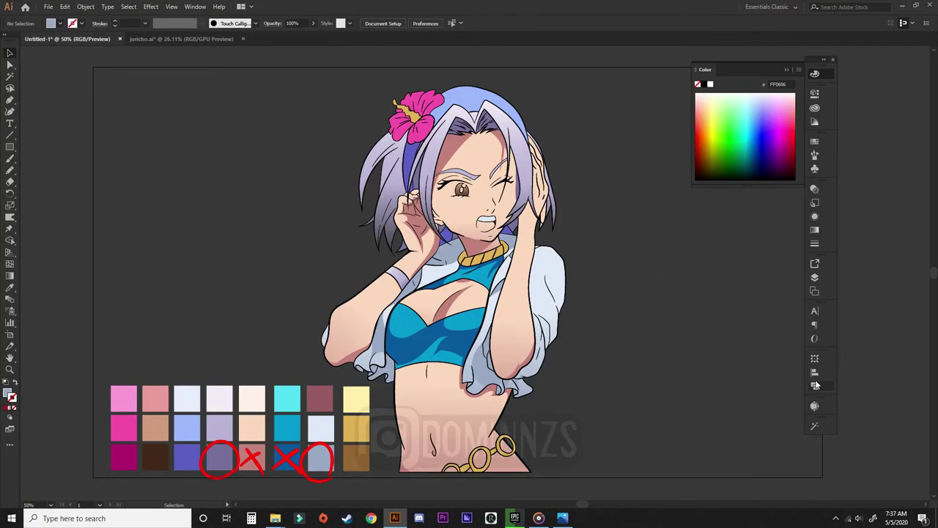
pyautogui.click(816, 374)
pyautogui.click(815, 280)
pyautogui.click(701, 304)
pyautogui.moveTo(598, 374); pyautogui.dragTo(603, 387)
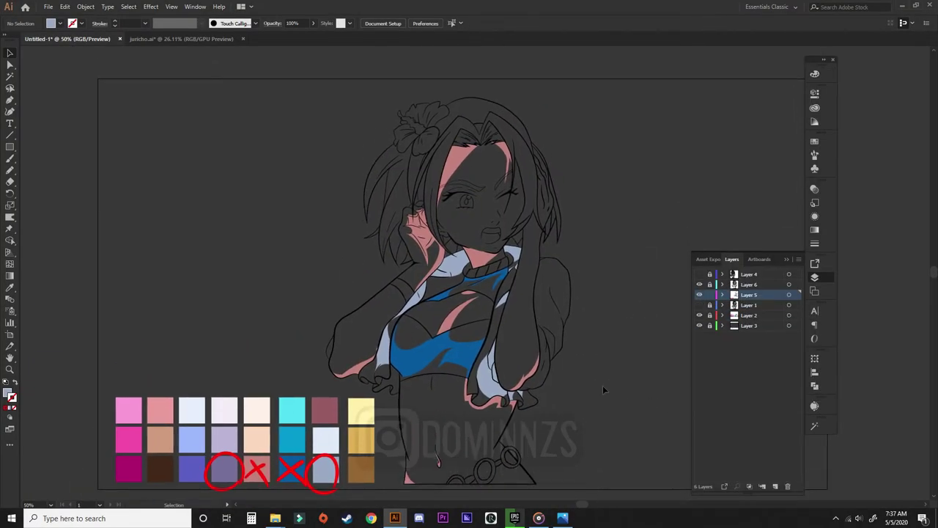
# - Sample the gold swatch and draw a Pencil oval about 172 by 184 px above the character's head
pyautogui.scroll(-2, 580, 395)
pyautogui.press('i')
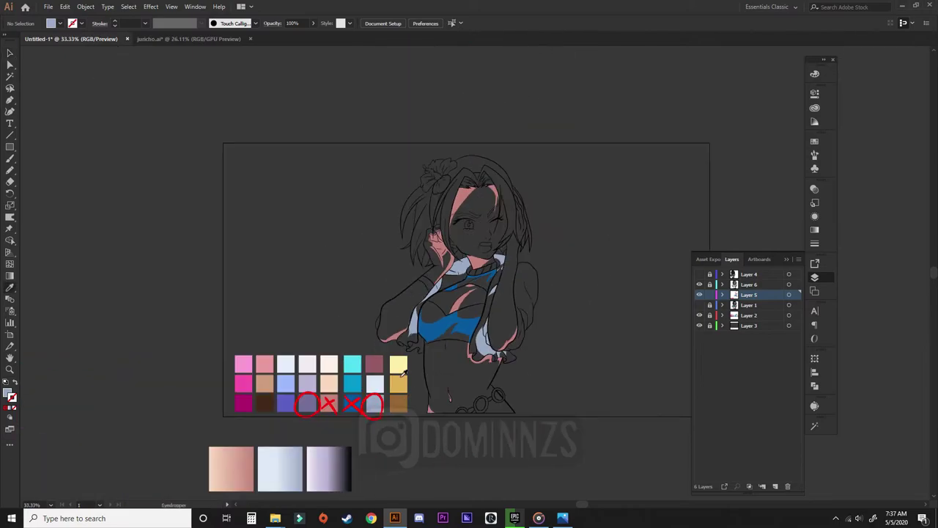
pyautogui.click(400, 379)
pyautogui.press('n')
pyautogui.moveTo(400, 152); pyautogui.dragTo(443, 108)
pyautogui.hotkey('ctrl', '+')
pyautogui.hotkey('ctrl', '+')
pyautogui.hotkey('ctrl', '+')
pyautogui.moveTo(587, 383)
pyautogui.mouseDown()
pyautogui.moveTo(563, 187)
pyautogui.moveTo(603, 184)
pyautogui.mouseUp()
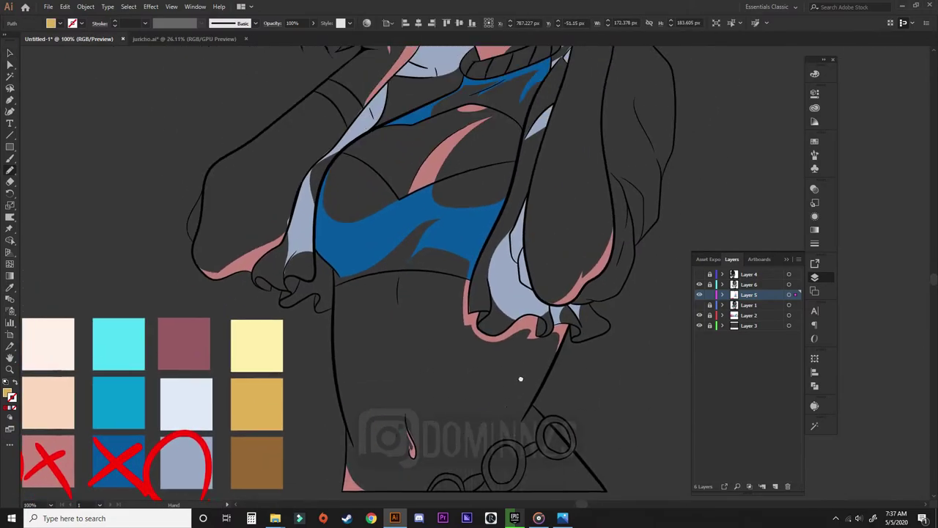
pyautogui.moveTo(521, 379); pyautogui.dragTo(533, 350)
# - Cross out the circled grey-blue shadow swatch in the palette with red Paintbrush strokes
pyautogui.moveTo(203, 480); pyautogui.dragTo(299, 418)
pyautogui.press('v')
pyautogui.click(298, 417)
pyautogui.press('b')
pyautogui.moveTo(241, 469); pyautogui.dragTo(351, 477)
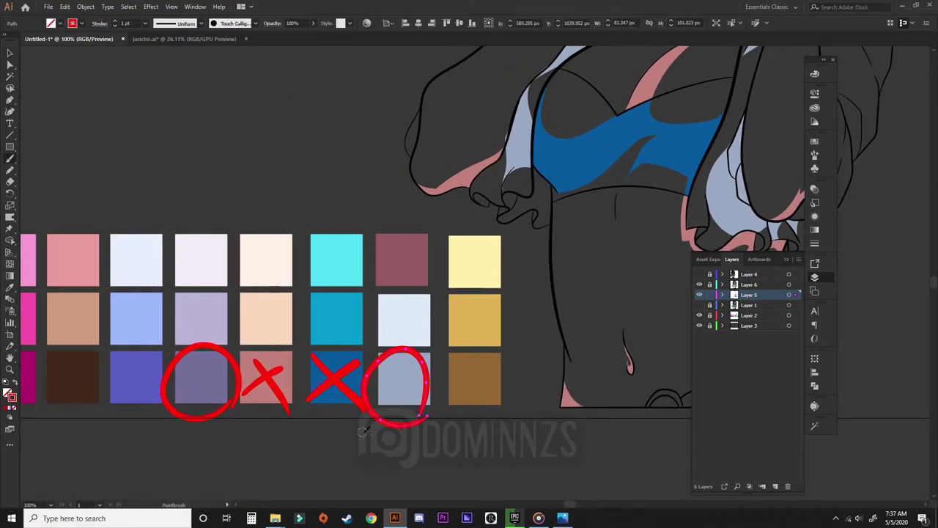
pyautogui.moveTo(365, 430); pyautogui.dragTo(421, 375)
pyautogui.moveTo(380, 359); pyautogui.dragTo(437, 424)
# - Sample the muted purple shadow swatch and draw a Pencil shadow on the hair behind the raised hand
pyautogui.moveTo(335, 458)
pyautogui.mouseDown()
pyautogui.moveTo(360, 496)
pyautogui.moveTo(405, 461)
pyautogui.mouseUp()
pyautogui.press('i')
pyautogui.click(283, 383)
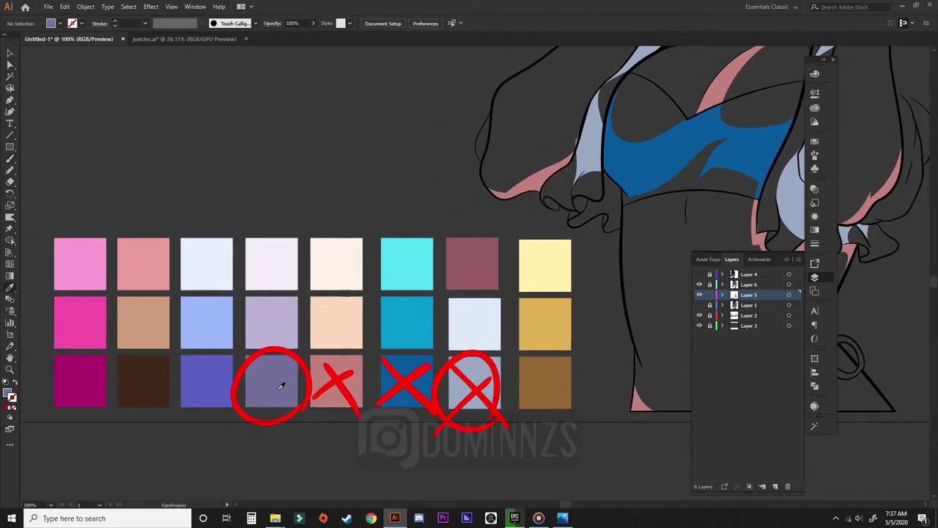
pyautogui.moveTo(587, 168); pyautogui.dragTo(440, 411)
pyautogui.moveTo(645, 117); pyautogui.dragTo(503, 343)
pyautogui.keyDown('alt'); pyautogui.scroll(1, 502, 344); pyautogui.keyUp('alt')
pyautogui.scroll(1, 486, 298)
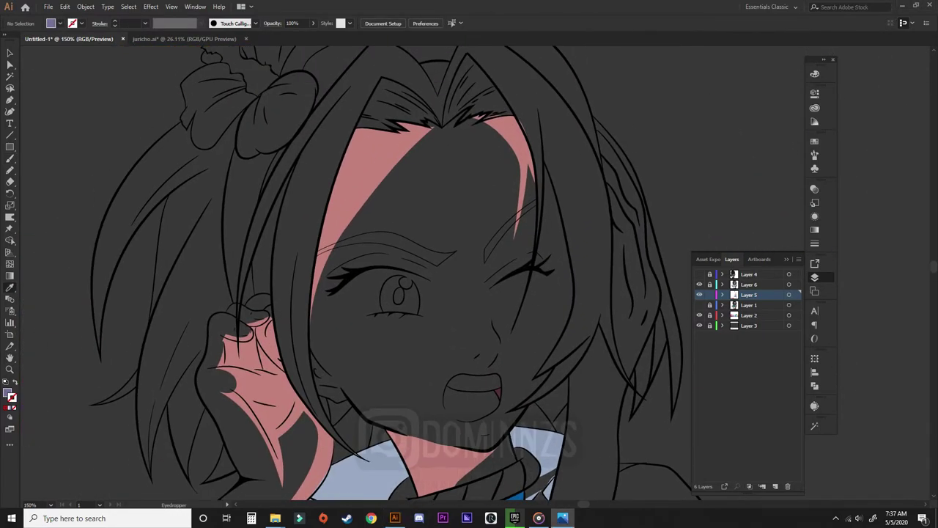
pyautogui.scroll(-3, 308, 299)
pyautogui.hscroll(-3, 293, 307)
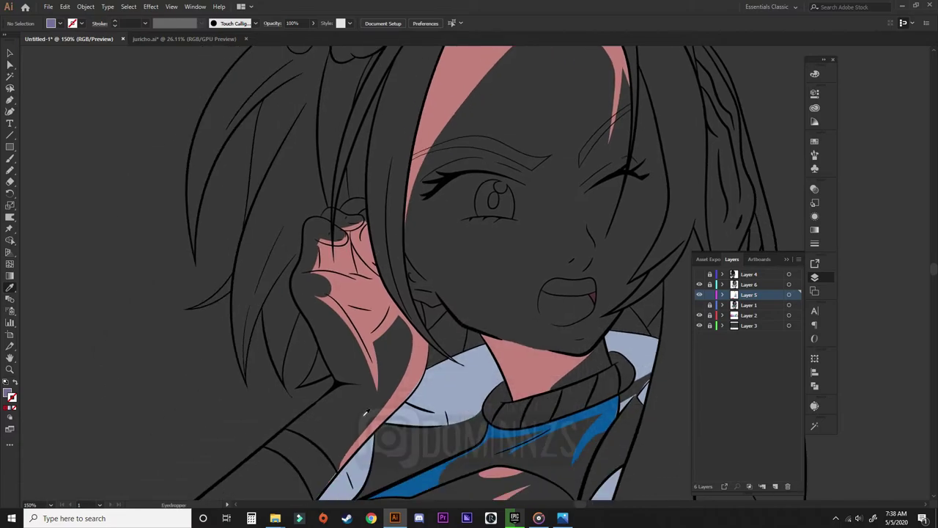
pyautogui.press('n')
pyautogui.moveTo(247, 379); pyautogui.dragTo(315, 149)
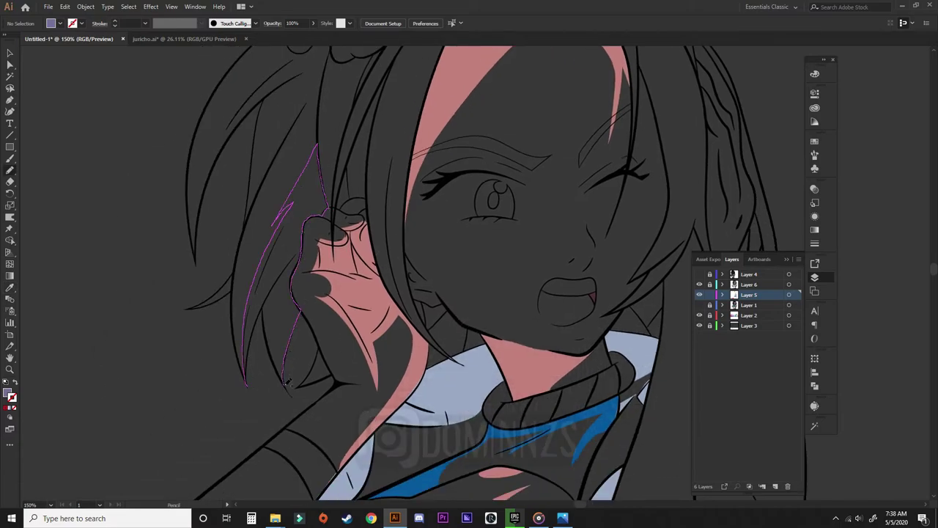
pyautogui.moveTo(247, 364); pyautogui.dragTo(246, 384)
# - Draw purple Pencil shadows on the upper hair strands below the flower
pyautogui.keyDown('ctrl'); pyautogui.click(386, 270); pyautogui.keyUp('ctrl')
pyautogui.moveTo(369, 232); pyautogui.dragTo(391, 312)
pyautogui.moveTo(252, 212); pyautogui.dragTo(292, 243)
pyautogui.moveTo(313, 276)
pyautogui.mouseDown()
pyautogui.moveTo(328, 236)
pyautogui.moveTo(315, 272)
pyautogui.mouseUp()
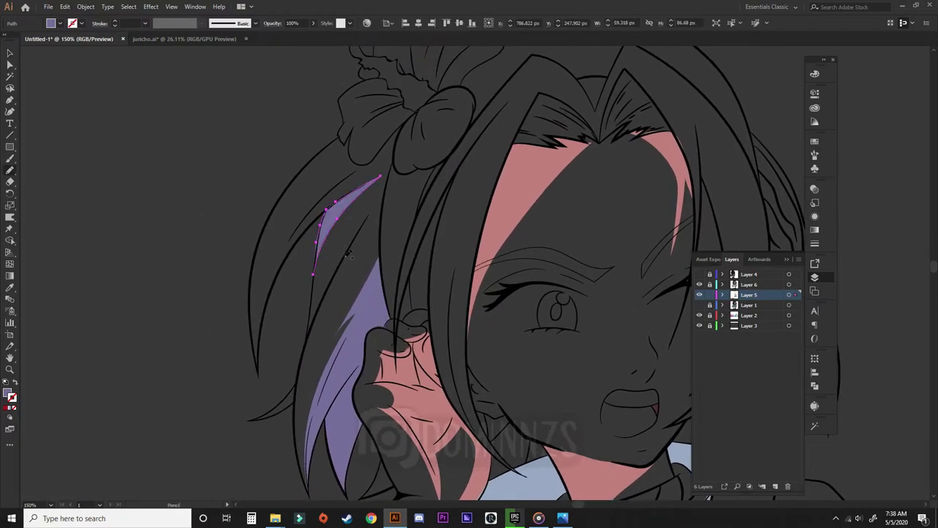
pyautogui.scroll(2, 330, 218)
pyautogui.hscroll(3, 293, 218)
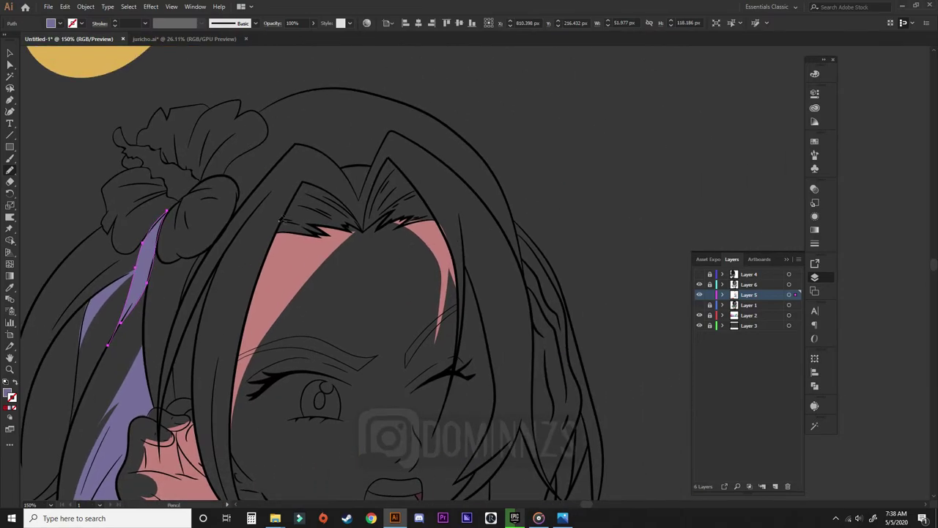
# - Draw purple Pencil shadows on the side lock by the closed eye and the nearby hair tips, leaving nothing selected
pyautogui.scroll(-3, 327, 189)
pyautogui.hscroll(3, 328, 189)
pyautogui.moveTo(300, 332)
pyautogui.mouseDown()
pyautogui.moveTo(297, 209)
pyautogui.moveTo(299, 333)
pyautogui.mouseUp()
pyautogui.scroll(-3, 429, 330)
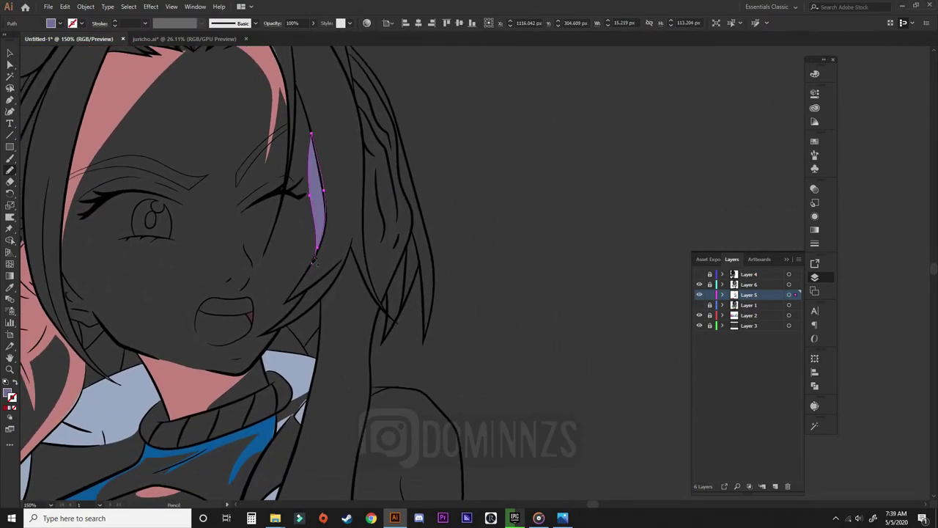
pyautogui.moveTo(313, 260)
pyautogui.mouseDown()
pyautogui.moveTo(346, 167)
pyautogui.moveTo(303, 272)
pyautogui.moveTo(349, 268)
pyautogui.mouseUp()
pyautogui.scroll(-3, 375, 236)
pyautogui.hscroll(1, 375, 236)
pyautogui.press('v')
pyautogui.click(421, 307)
pyautogui.scroll(-2, 421, 307)
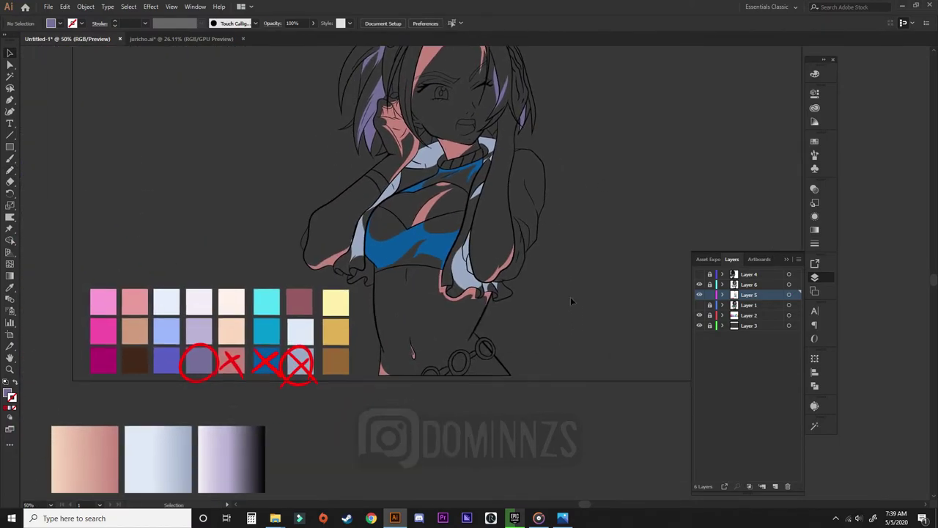
# - Sample the dusty red swatch and draw a Pencil shadow on the hip beneath the belt rings
pyautogui.scroll(1, 570, 296)
pyautogui.press('i')
pyautogui.click(438, 393)
pyautogui.scroll(-5, 469, 381)
pyautogui.press('n')
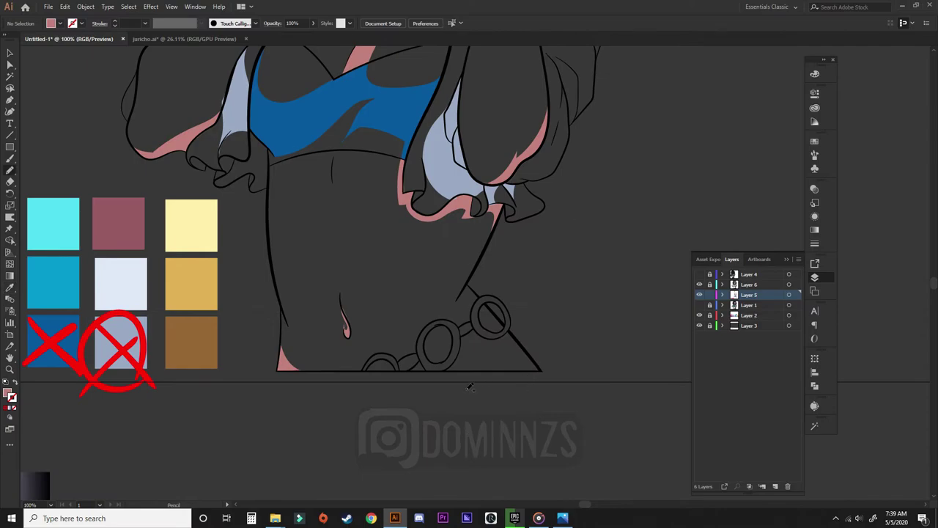
pyautogui.scroll(2, 471, 384)
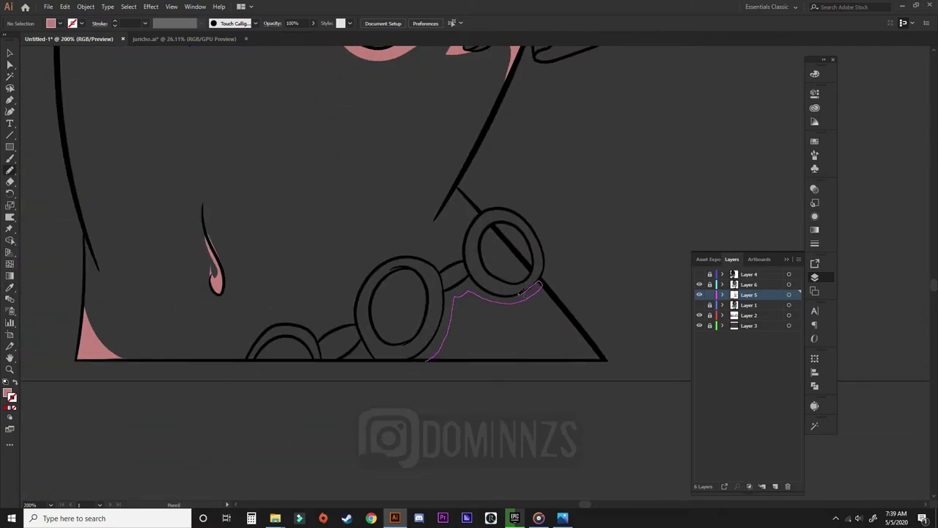
pyautogui.moveTo(447, 288); pyautogui.dragTo(445, 291)
# - Draw dusty red Pencil shadows inside the belt rings and under the connecting link, and deselect them
pyautogui.moveTo(372, 304)
pyautogui.mouseDown()
pyautogui.moveTo(401, 280)
pyautogui.moveTo(372, 302)
pyautogui.mouseUp()
pyautogui.moveTo(494, 224); pyautogui.dragTo(491, 226)
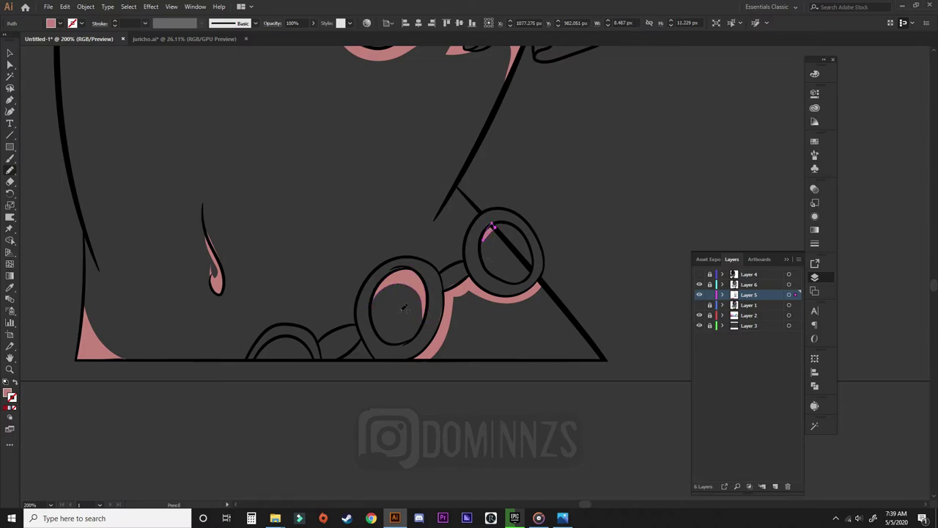
pyautogui.moveTo(364, 341); pyautogui.dragTo(374, 359)
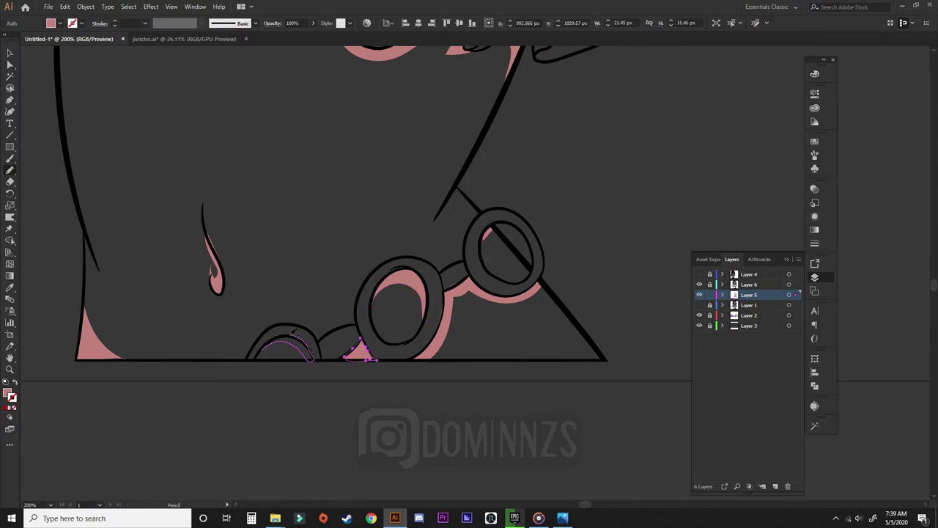
pyautogui.moveTo(293, 332); pyautogui.dragTo(259, 354)
pyautogui.press('v')
pyautogui.click(596, 310)
# - Draw a dusty red Pencil shadow about 33 by 31 px on the hip beside the outermost belt ring
pyautogui.hotkey('ctrl', '=')
pyautogui.hotkey('ctrl', '=')
pyautogui.moveTo(587, 206); pyautogui.dragTo(585, 350)
pyautogui.press('n')
pyautogui.moveTo(381, 338); pyautogui.dragTo(485, 294)
# - Show the flat colours on Layer 1 again and clear the selection
pyautogui.hotkey('ctrl', '-')
pyautogui.hotkey('ctrl', '-')
pyautogui.hotkey('ctrl', '-')
pyautogui.hotkey('ctrl', '-')
pyautogui.hotkey('ctrl', '-')
pyautogui.hotkey('ctrl', '-')
pyautogui.hotkey('ctrl', '-')
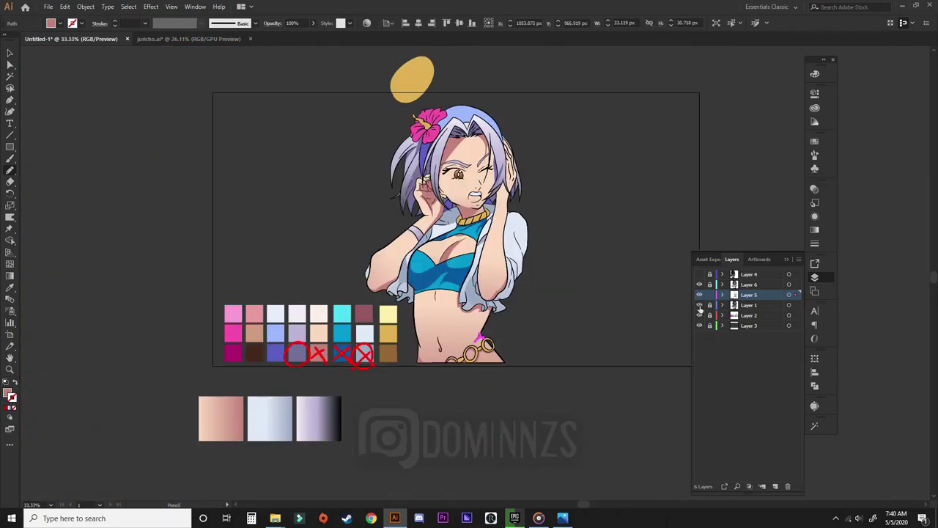
pyautogui.press('v')
pyautogui.click(611, 342)
pyautogui.moveTo(610, 341); pyautogui.dragTo(609, 364)
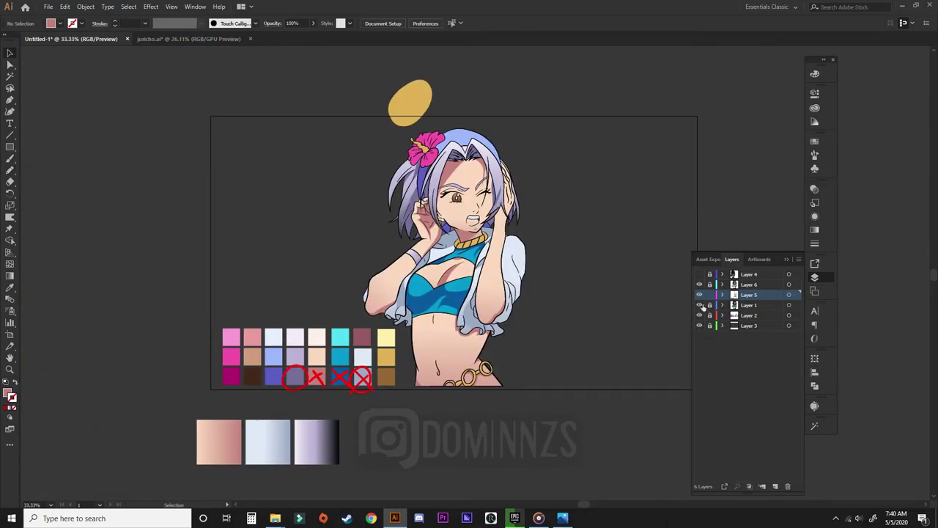
# - Try recolouring every shape on the shadow layer with the dark blue palette swatch
pyautogui.hotkey('ctrl', 'a')
pyautogui.press('i')
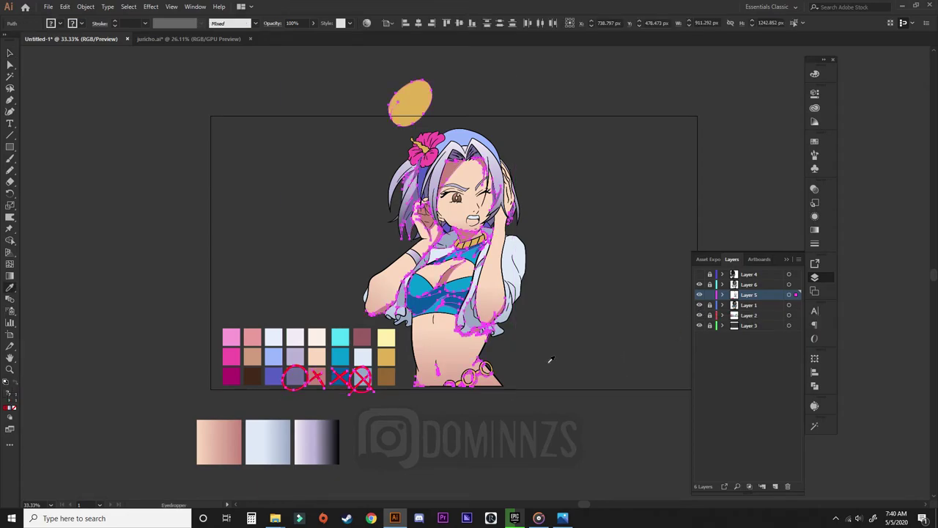
pyautogui.click(341, 383)
pyautogui.press('v')
pyautogui.click(561, 354)
pyautogui.hotkey('ctrl', '+')
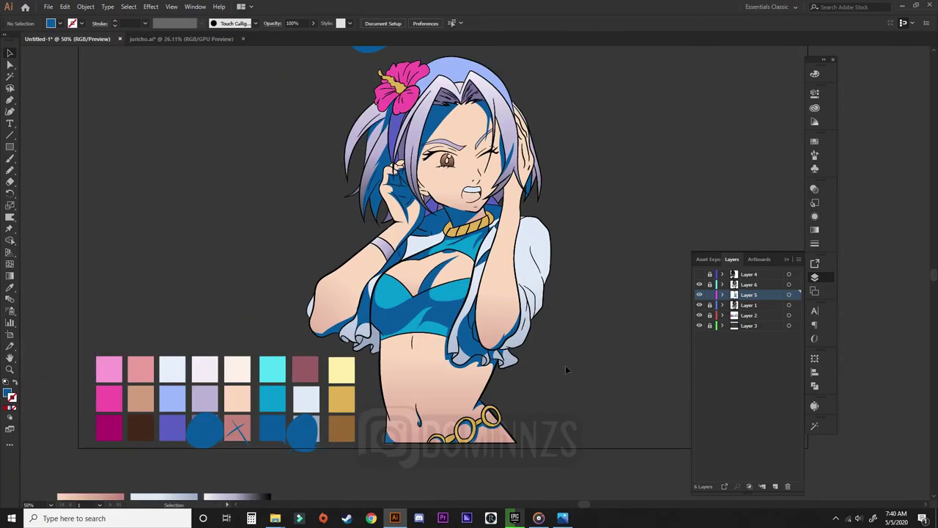
pyautogui.click(304, 435)
pyautogui.hotkey('ctrl', 'z')
# - Delete the red marks over the palette swatches and the gold oval above the head
pyautogui.moveTo(345, 471); pyautogui.dragTo(198, 429)
pyautogui.press('Delete')
pyautogui.moveTo(487, 327); pyautogui.dragTo(485, 388)
pyautogui.click(374, 84)
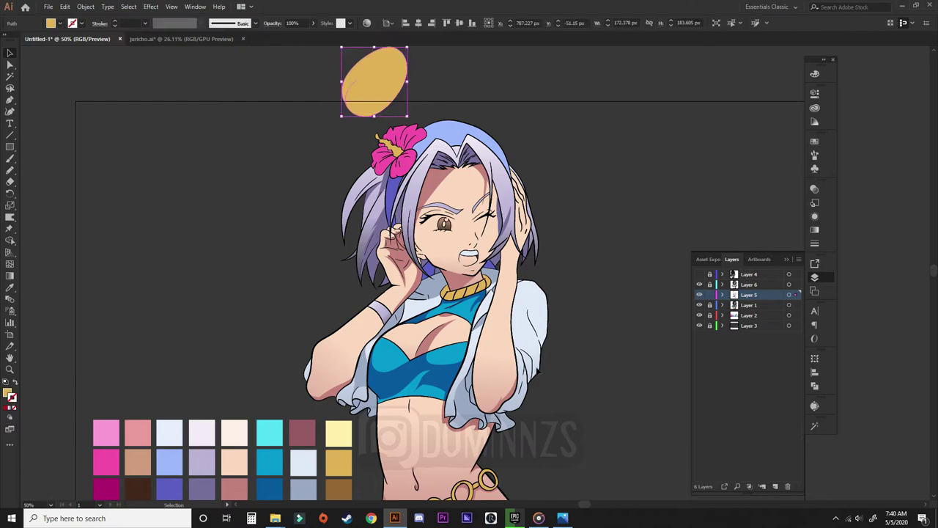
pyautogui.press('Delete')
# - Hide Layer 2, which holds the colour palette
pyautogui.hotkey('ctrl', '-')
pyautogui.moveTo(555, 434); pyautogui.dragTo(589, 379)
pyautogui.hotkey('ctrl', '+')
pyautogui.hotkey('ctrl', '+')
pyautogui.click(699, 315)
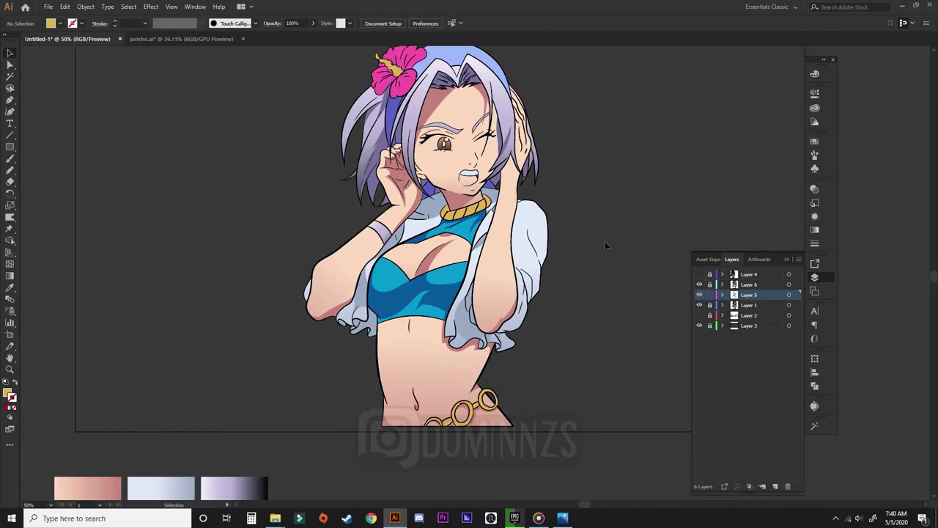
pyautogui.scroll(-2, 562, 315)
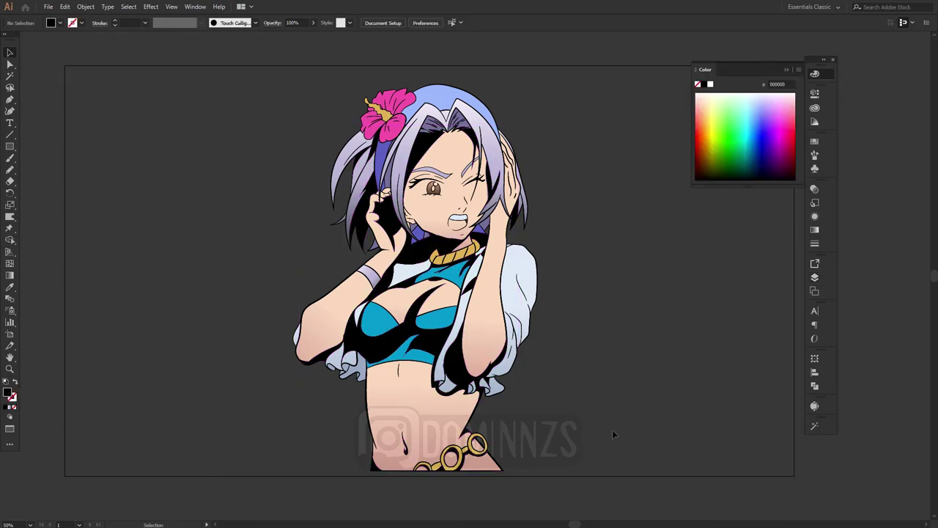
# - Group all the black shadow shapes, lower the group's opacity to make them translucent, and deselect it
pyautogui.hotkey('ctrl', 'a')
pyautogui.click(815, 373)
pyautogui.click(814, 386)
pyautogui.click(85, 6)
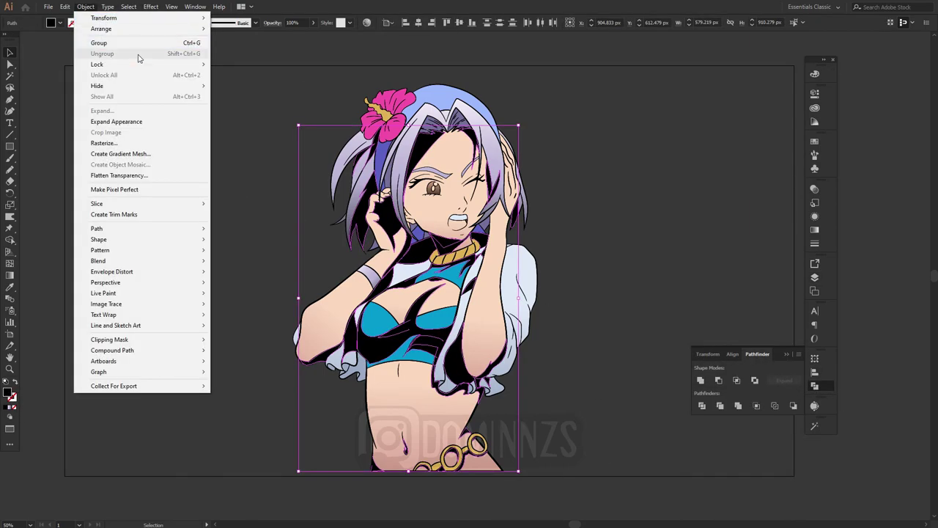
pyautogui.click(136, 43)
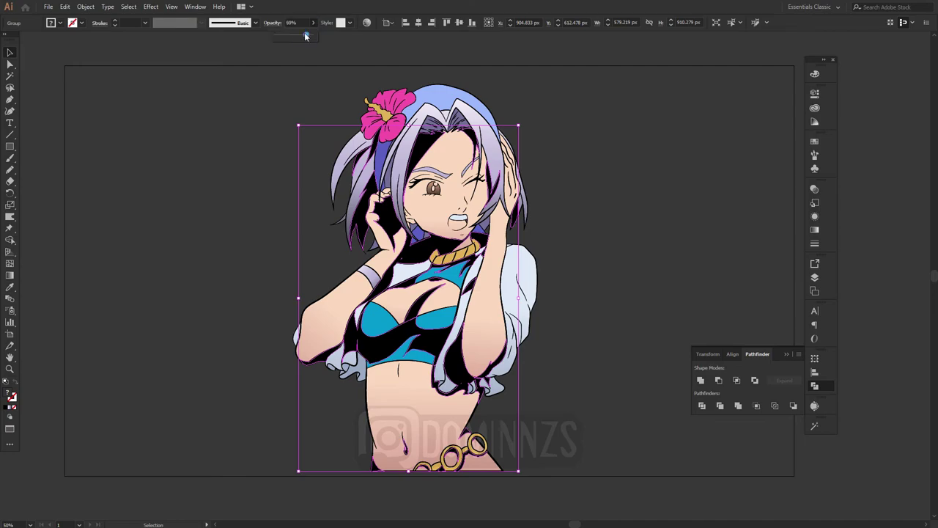
pyautogui.moveTo(306, 35); pyautogui.dragTo(289, 35)
pyautogui.click(606, 335)
pyautogui.click(607, 367)
# - Compare the shaded drawing with the finished artwork on Layer 4 by switching layer visibility
pyautogui.scroll(2, 598, 432)
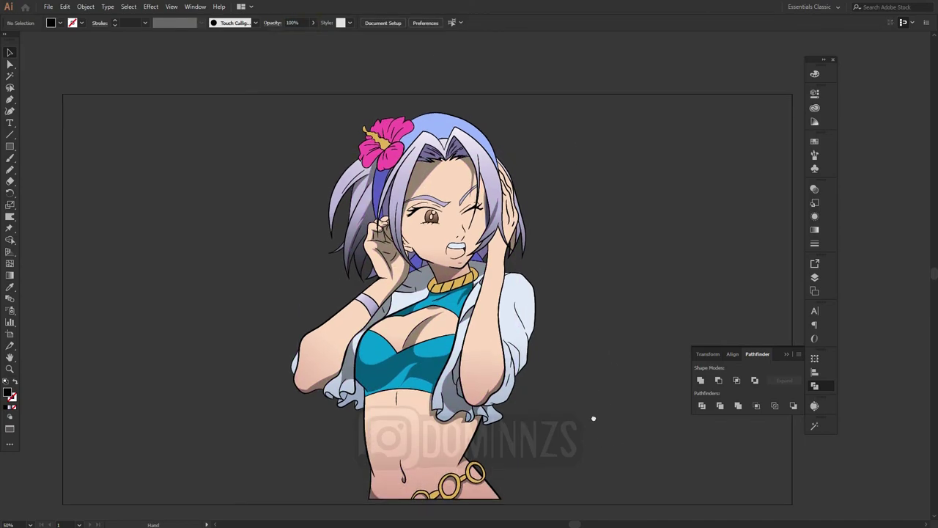
pyautogui.click(819, 278)
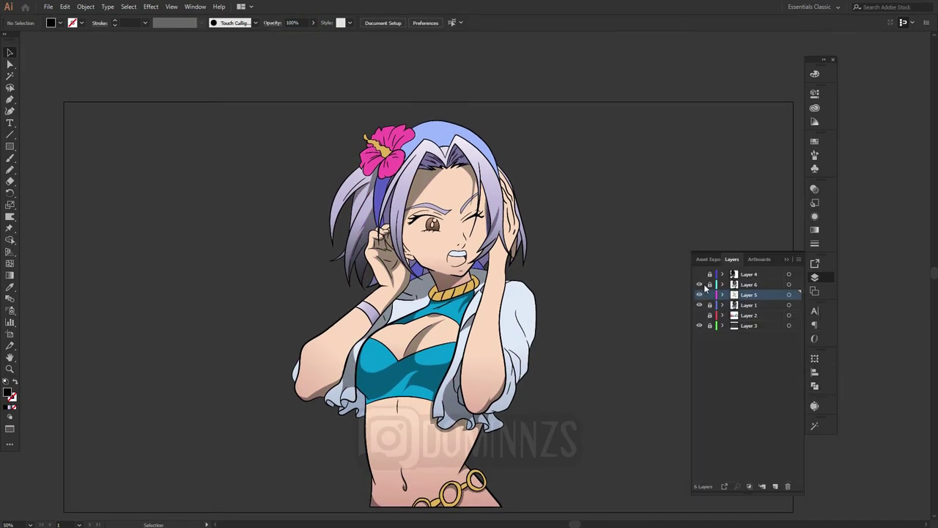
pyautogui.click(699, 275)
pyautogui.click(699, 314)
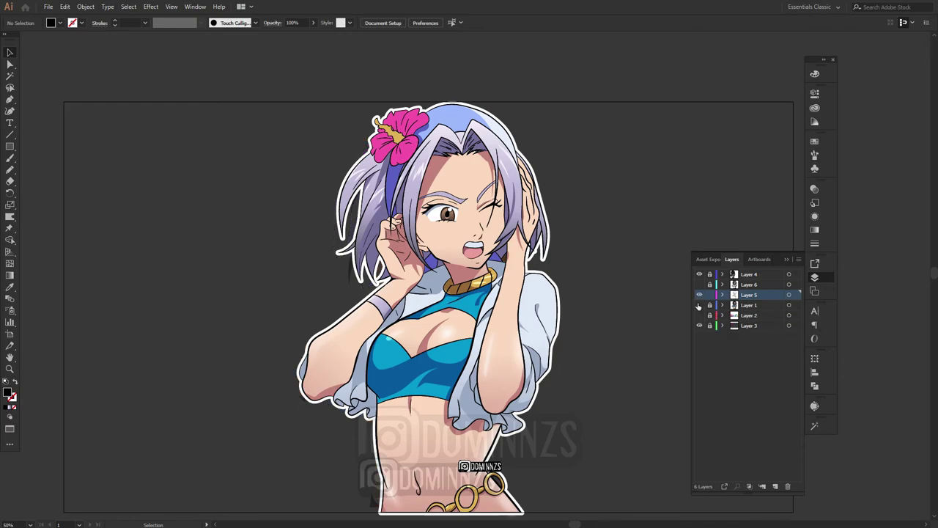
pyautogui.click(698, 274)
pyautogui.click(699, 304)
pyautogui.click(698, 284)
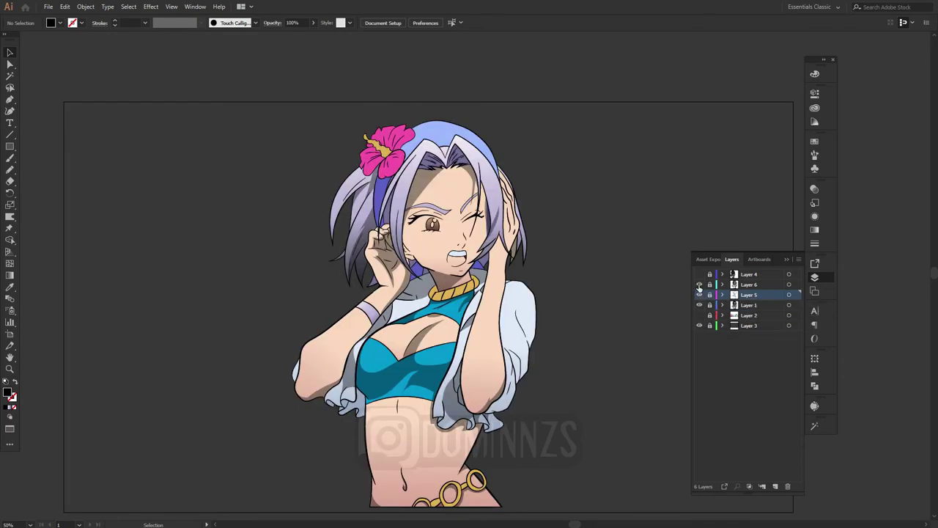
# - Hide Layer 1 and Layer 3 to leave only the line art and the translucent shadow group on the white artboard
pyautogui.click(700, 304)
pyautogui.click(698, 274)
pyautogui.click(699, 274)
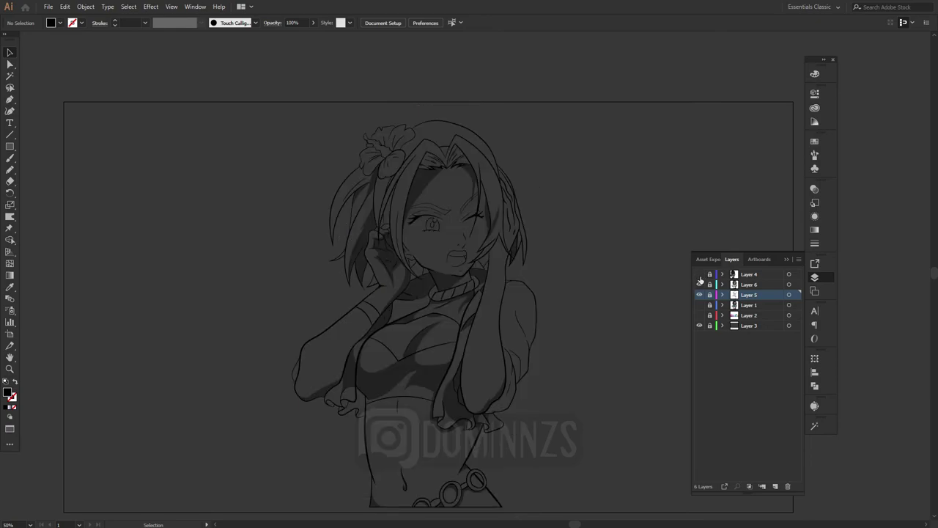
pyautogui.moveTo(595, 428); pyautogui.dragTo(587, 396)
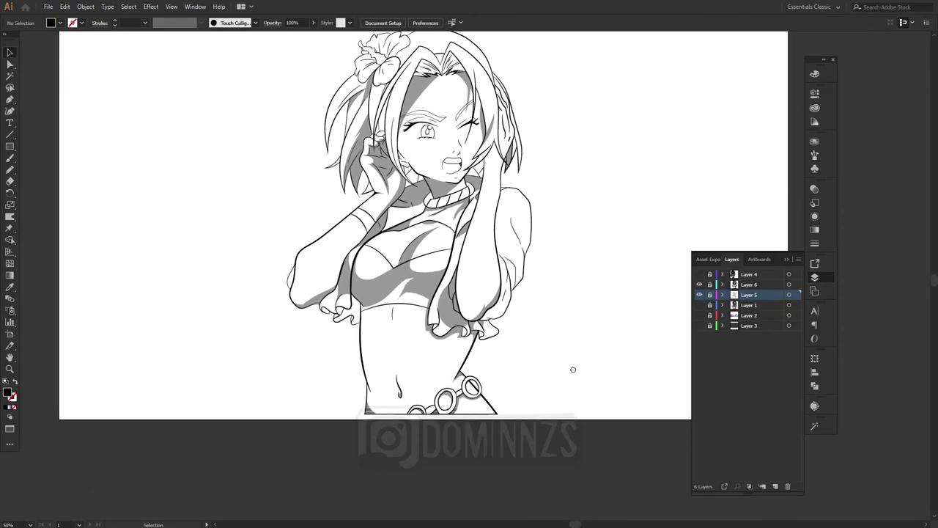
pyautogui.moveTo(573, 370); pyautogui.dragTo(563, 408)
# - Collapse the layer list and view the shaded line art in full-screen mode at 66.67% zoom
pyautogui.click(824, 278)
pyautogui.moveTo(596, 381); pyautogui.dragTo(614, 390)
pyautogui.hotkey('ctrl', '+')
pyautogui.hotkey('ctrl', '+')
pyautogui.hotkey('ctrl', '-')
pyautogui.press('f')
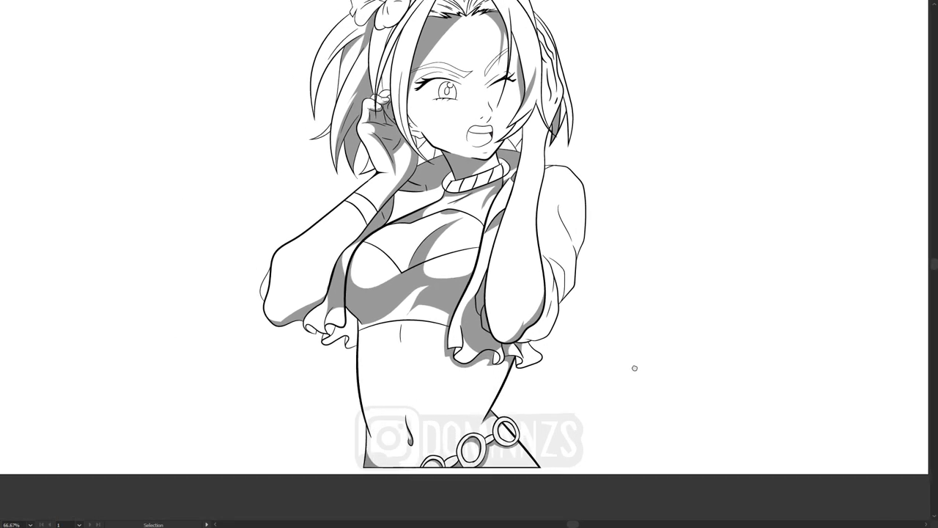